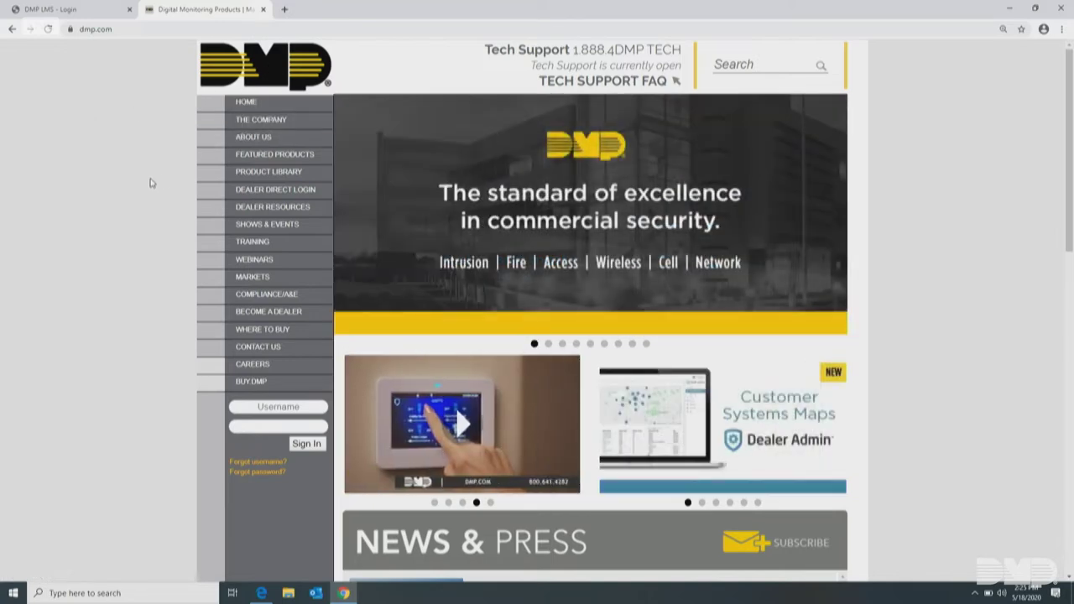
Open the Online Learning Info training page, follow its link to DMP University, and come back
mouse_move(240, 126)
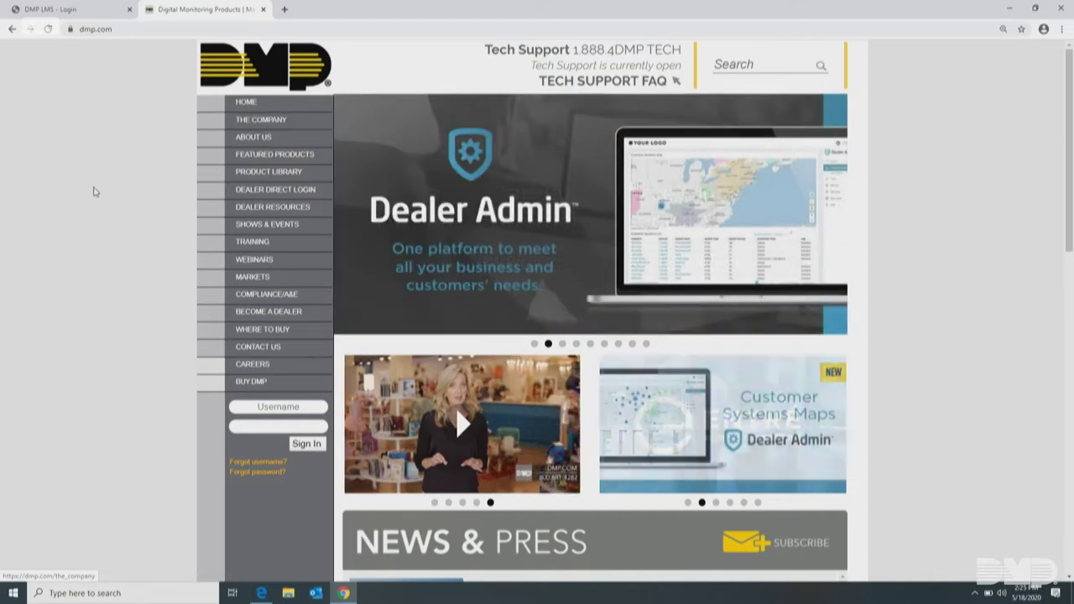
mouse_move(230, 243)
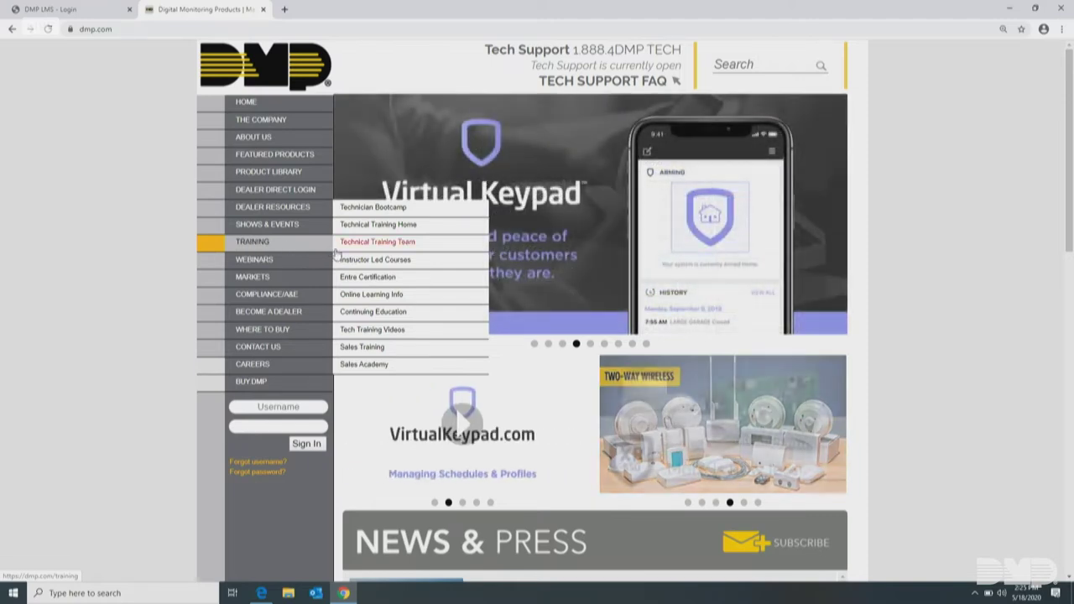
click(370, 299)
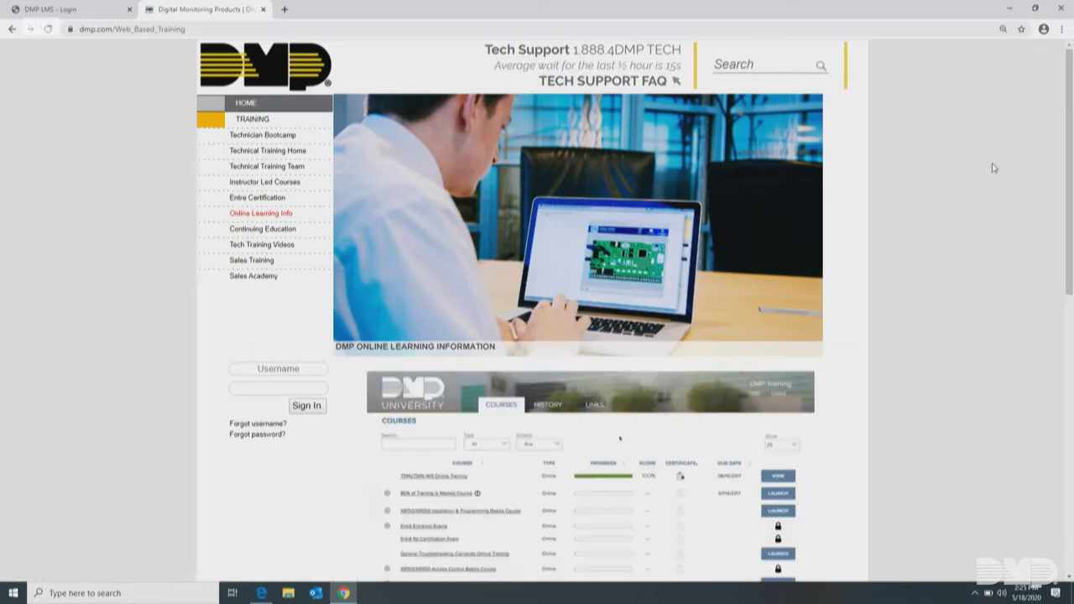
drag(1070, 102, 1072, 242)
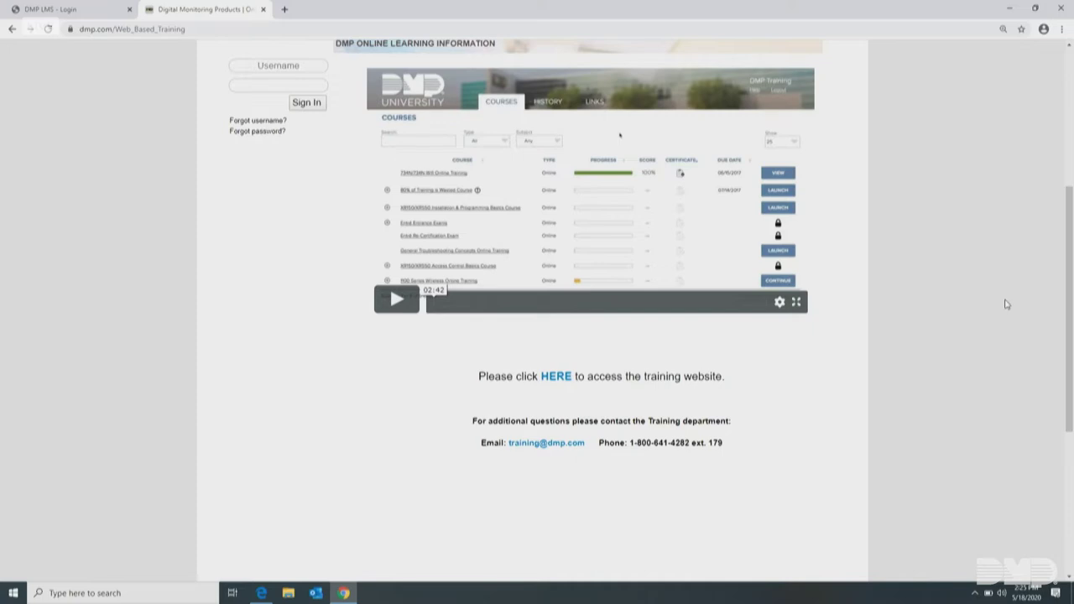
click(554, 378)
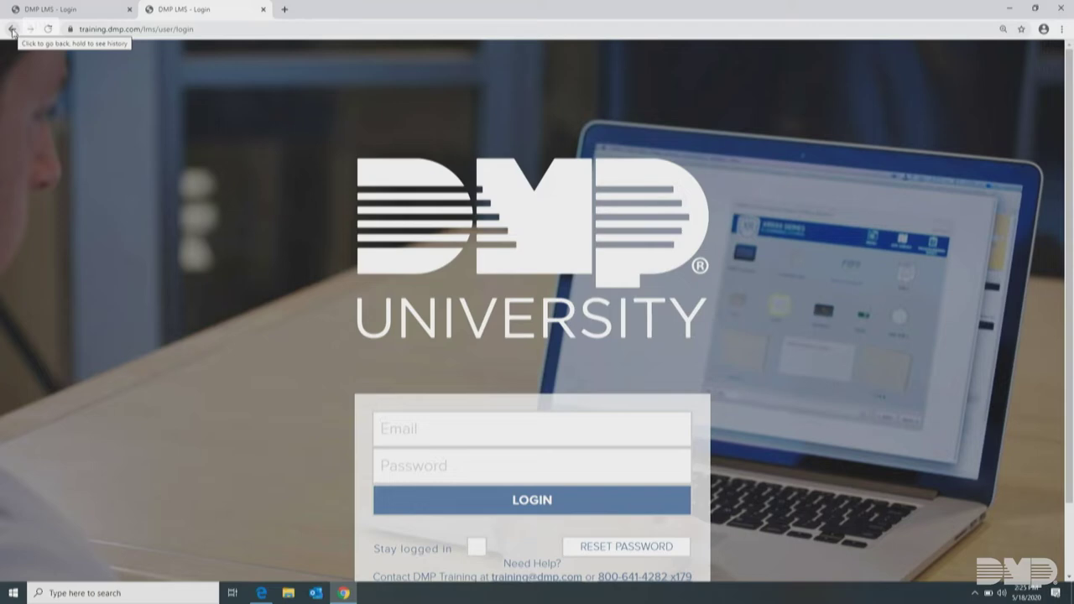
click(12, 30)
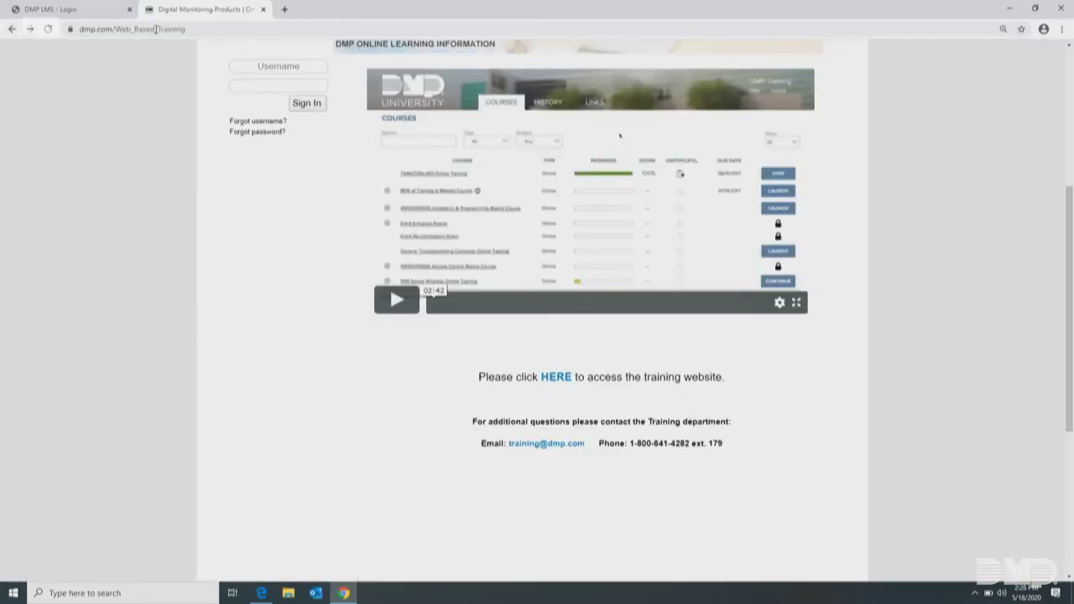
Sign in to dmpdealeradmin.com with the dealer e-mail and password, then open DMP University from Dealer Resources
click(122, 31)
text(dmpdea)
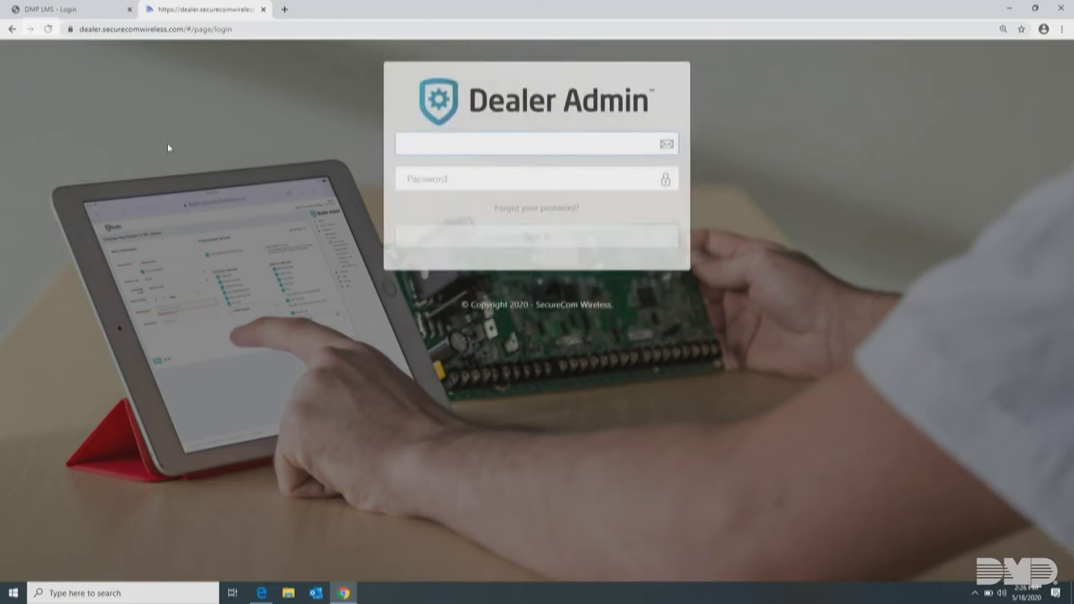
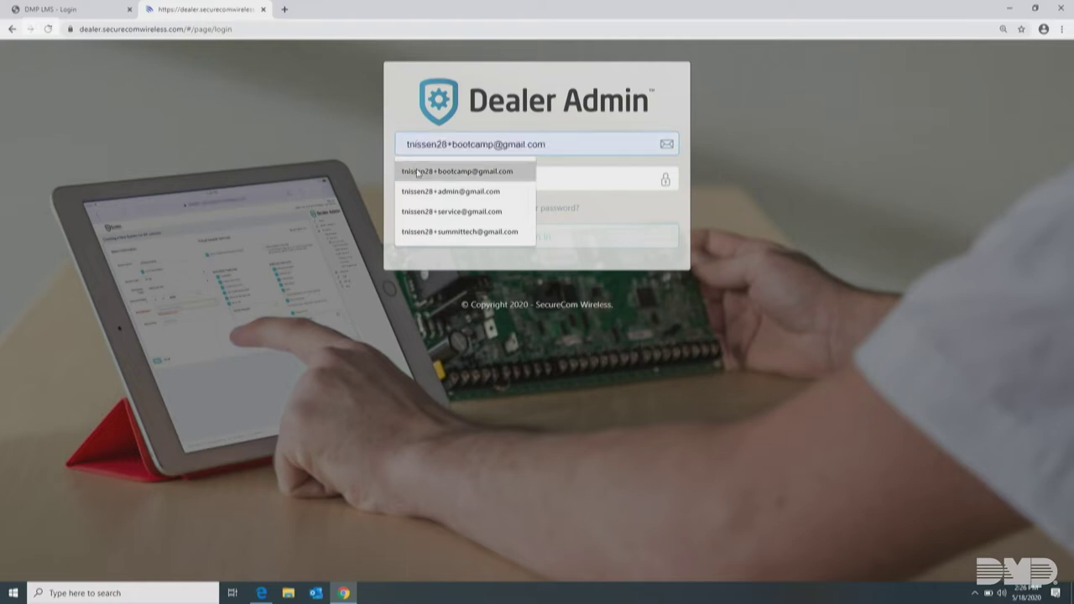
click(417, 171)
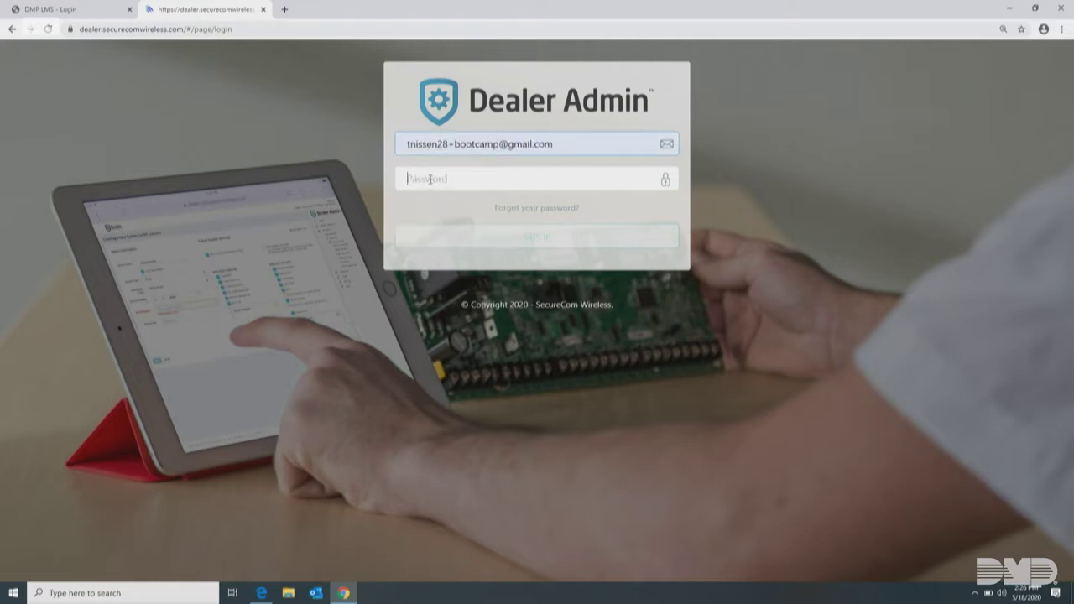
click(430, 179)
text(•)
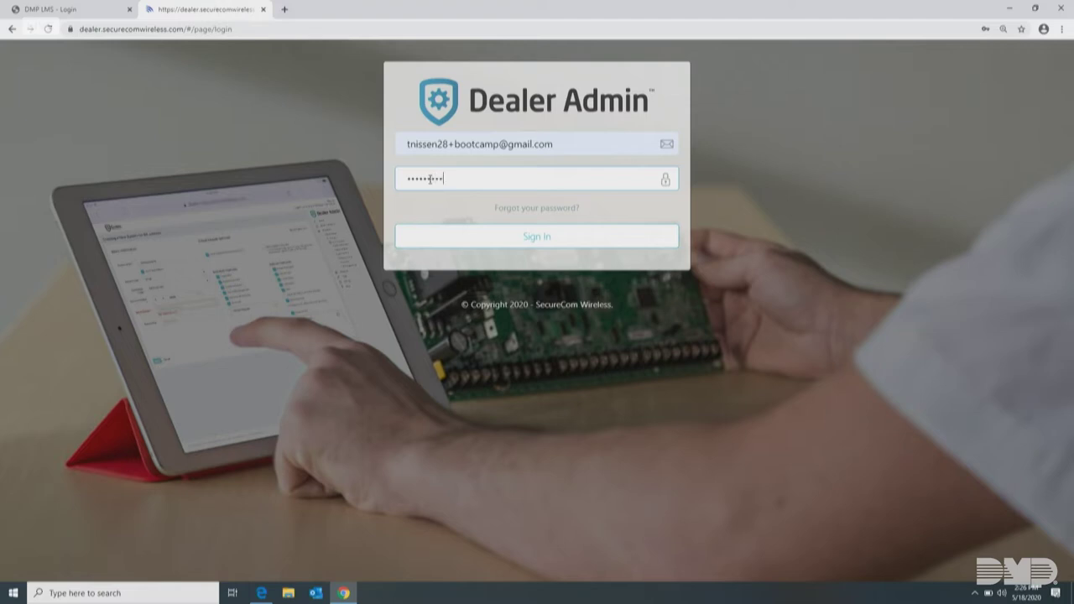
click(528, 237)
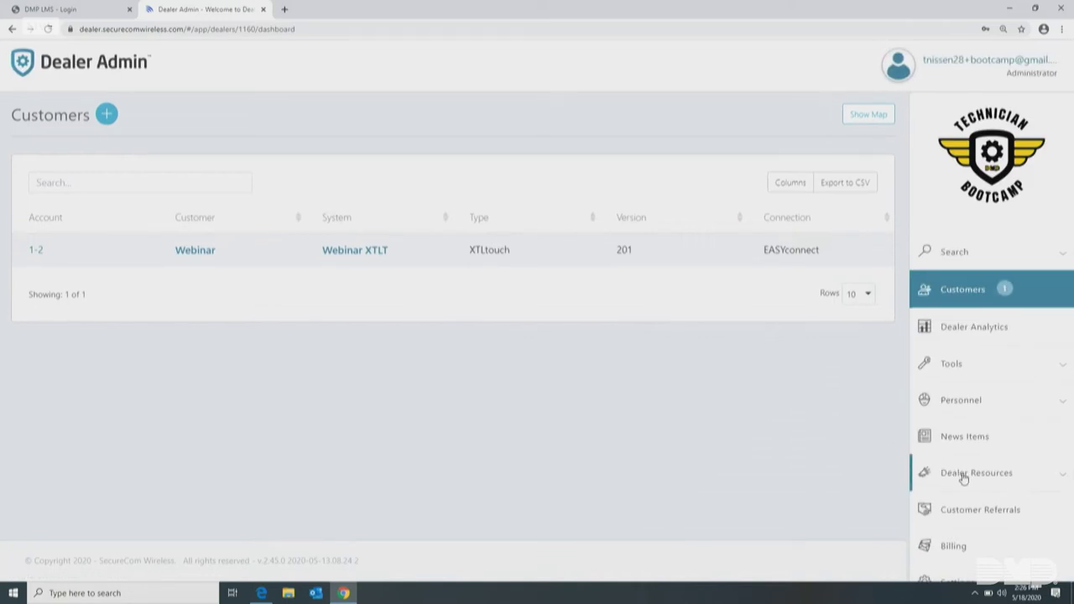
click(964, 475)
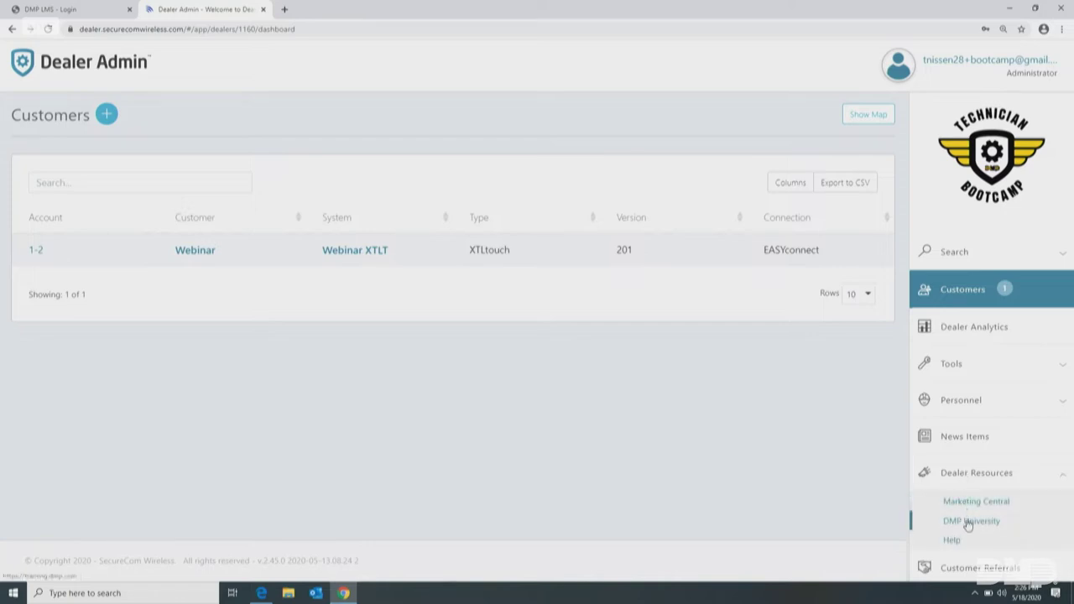
click(971, 521)
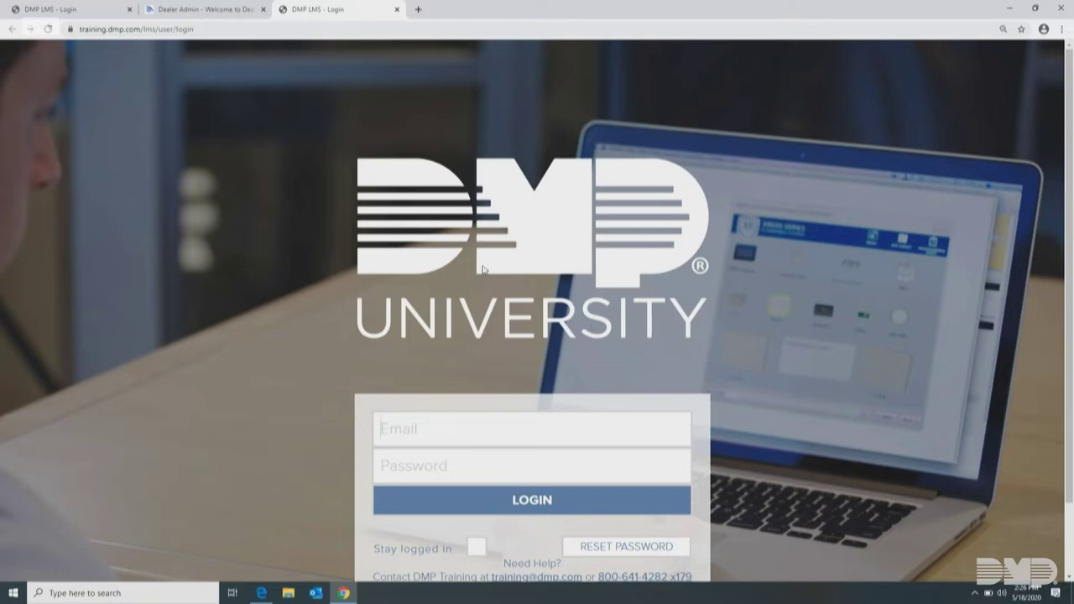
Close the extra DMP University and Dealer Admin tabs and enter the username in the Email field
click(398, 11)
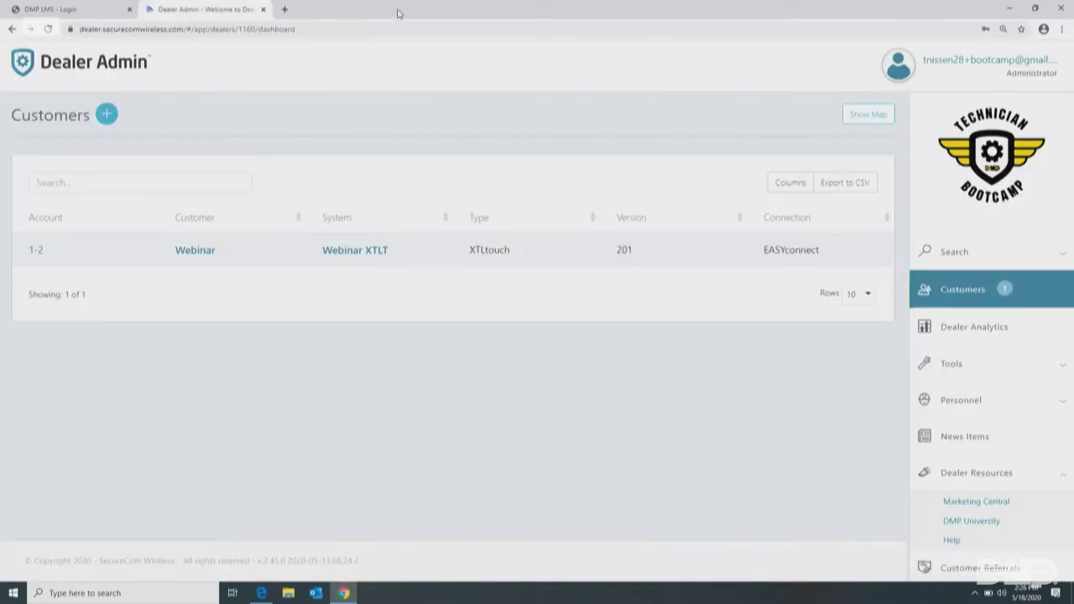
click(264, 10)
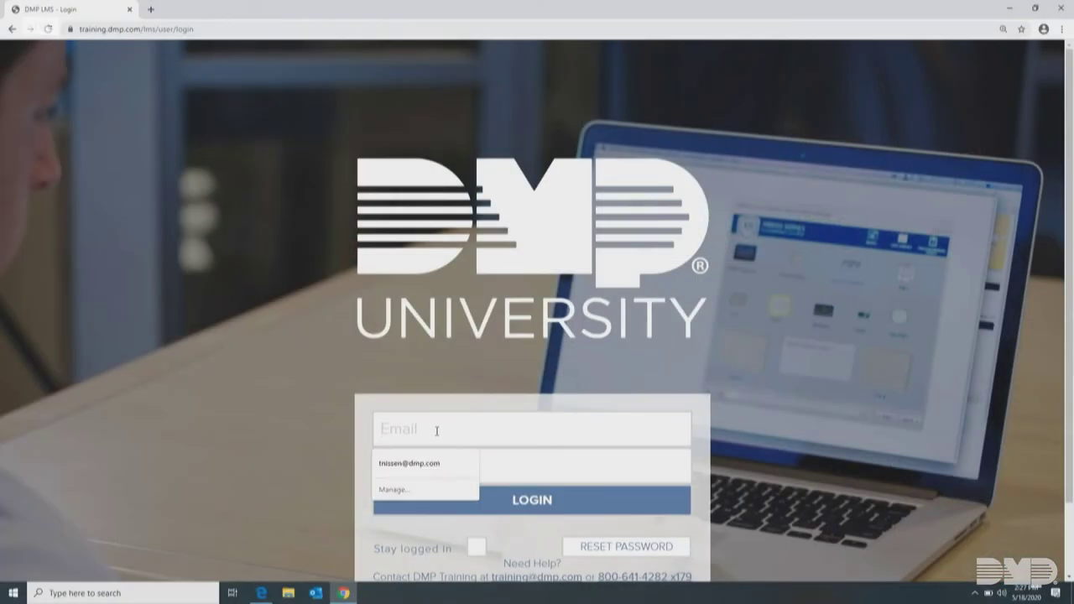
click(231, 411)
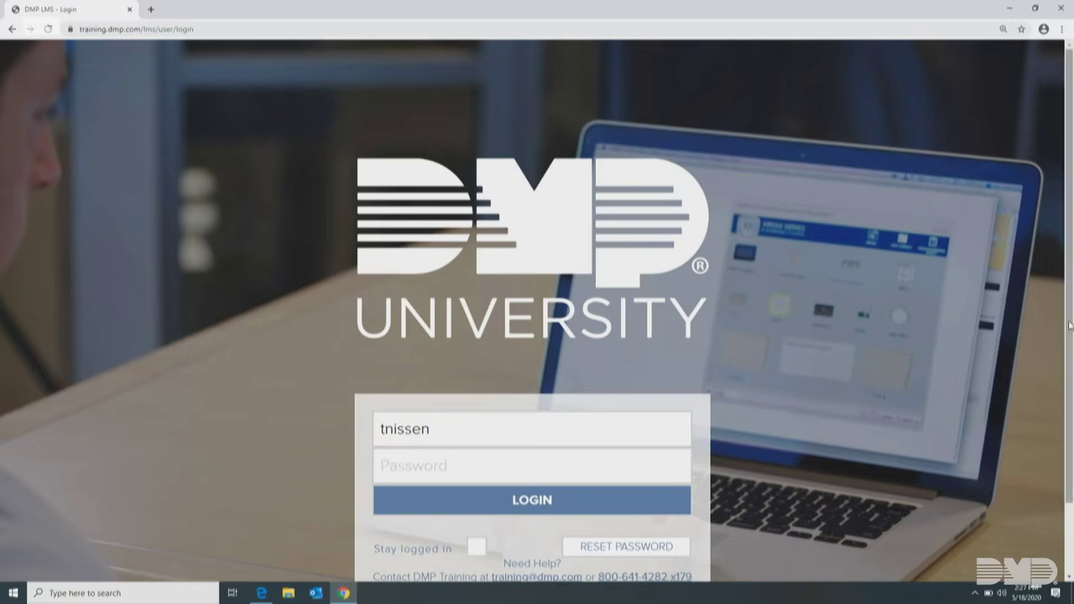
scroll(1069, 325, down, 2)
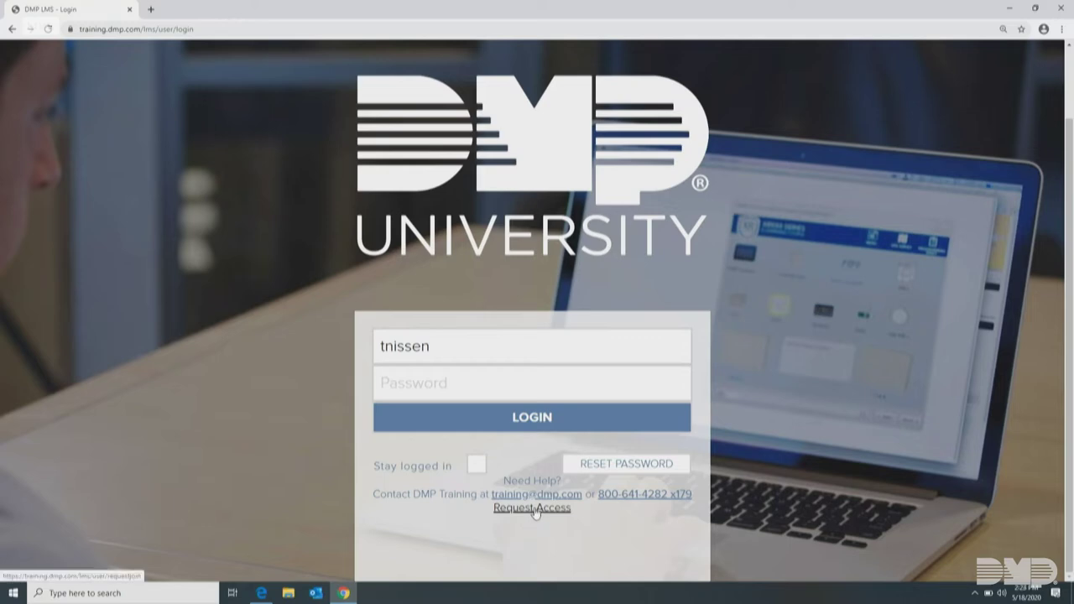
click(533, 509)
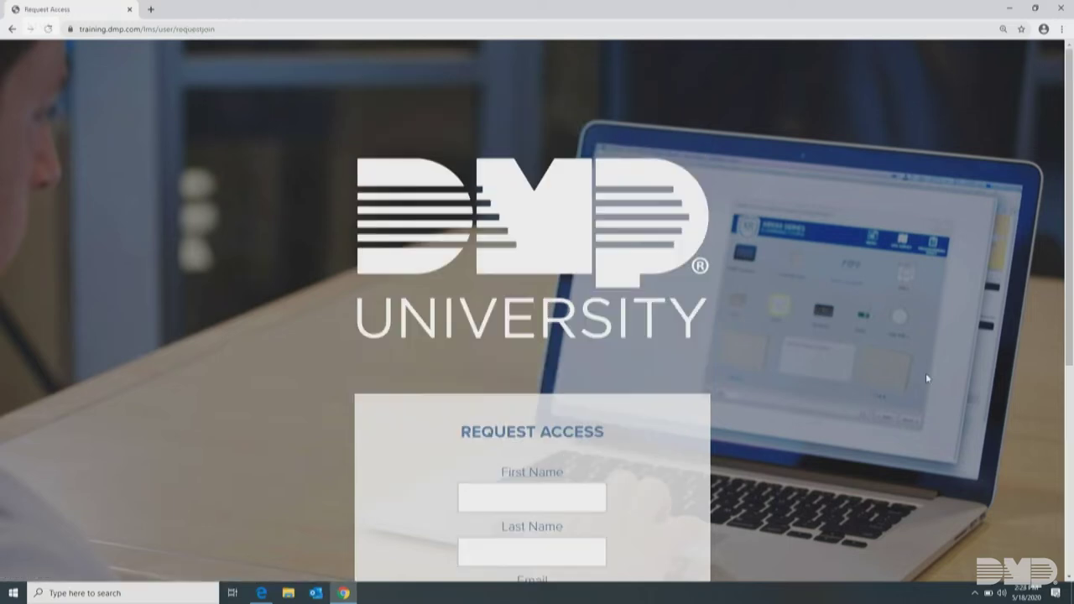
drag(1069, 288, 1070, 490)
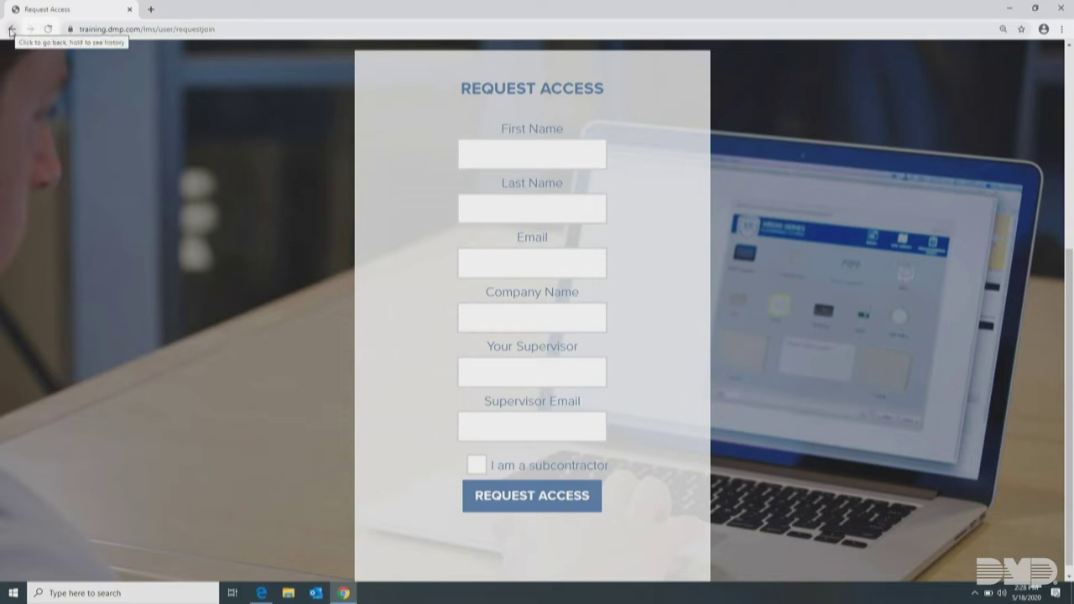
click(12, 28)
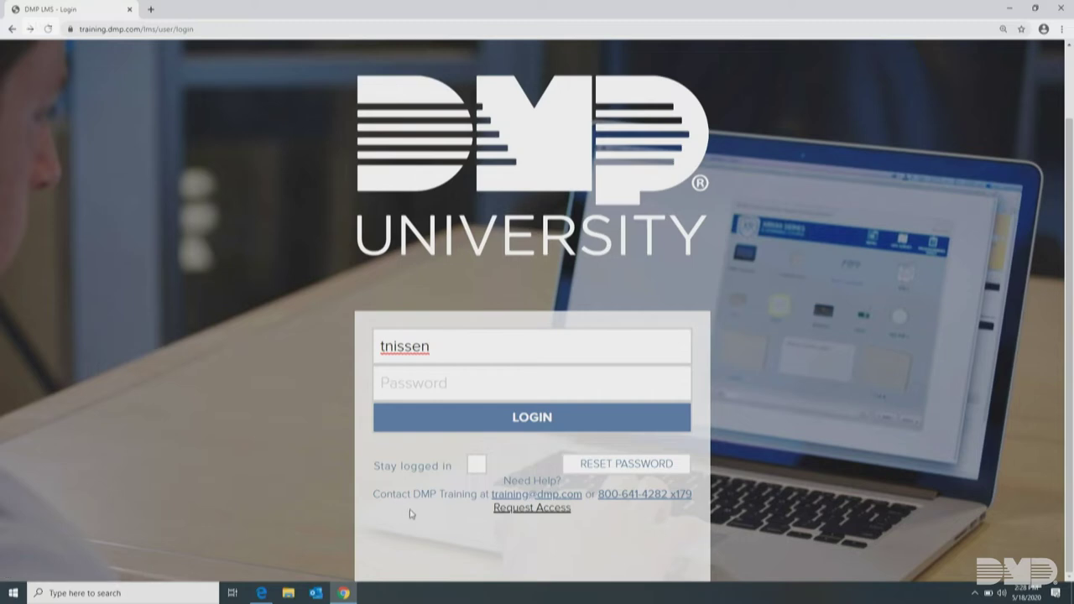
Enter the account password and log in to DMP University
click(442, 384)
text(•••••••••••)
click(534, 417)
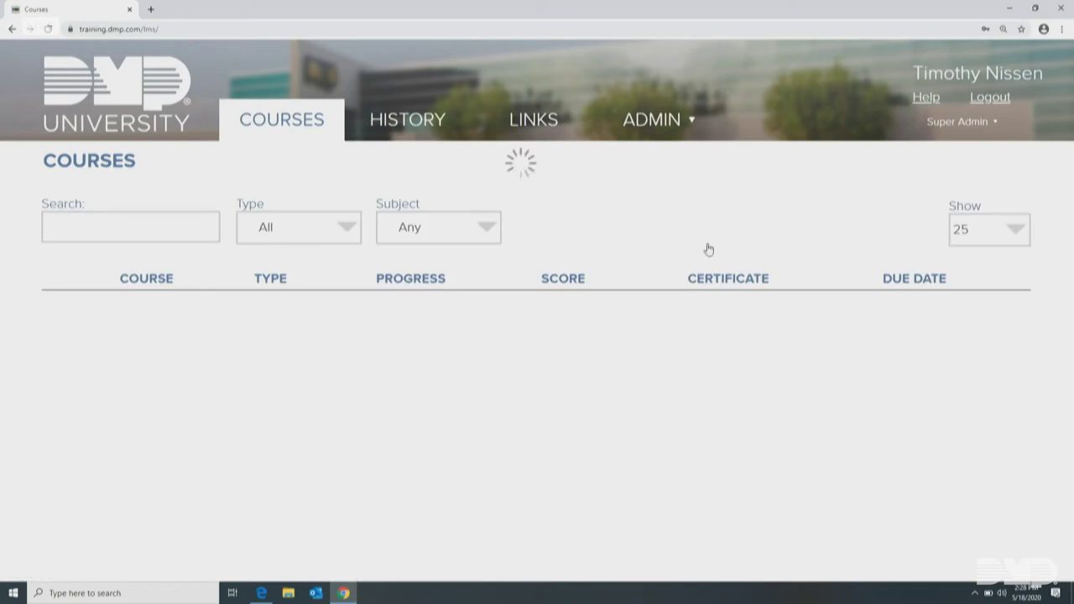
Show the ADMIN dropdown and scroll the Courses page's assigned courses and due dates
click(682, 128)
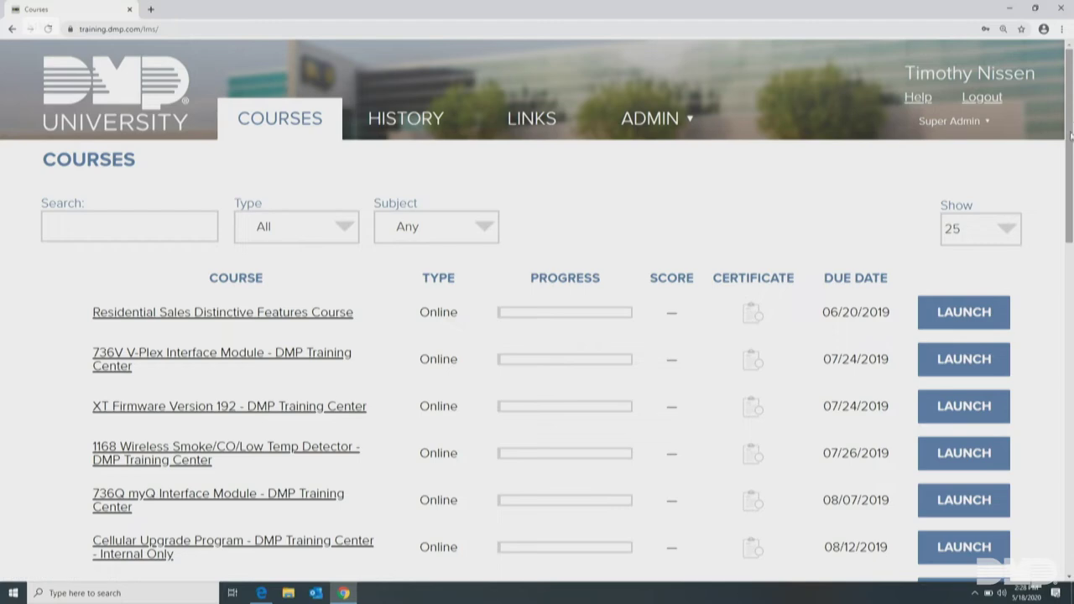
mouse_move(1070, 137)
mouse_down()
mouse_move(1070, 172)
mouse_move(1071, 137)
mouse_up()
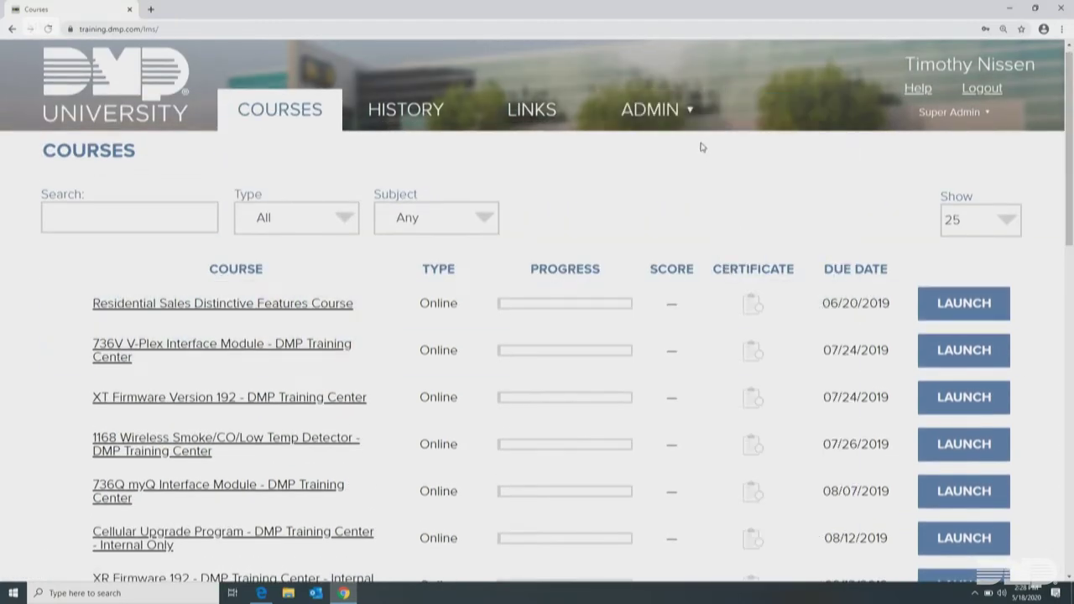
mouse_move(696, 117)
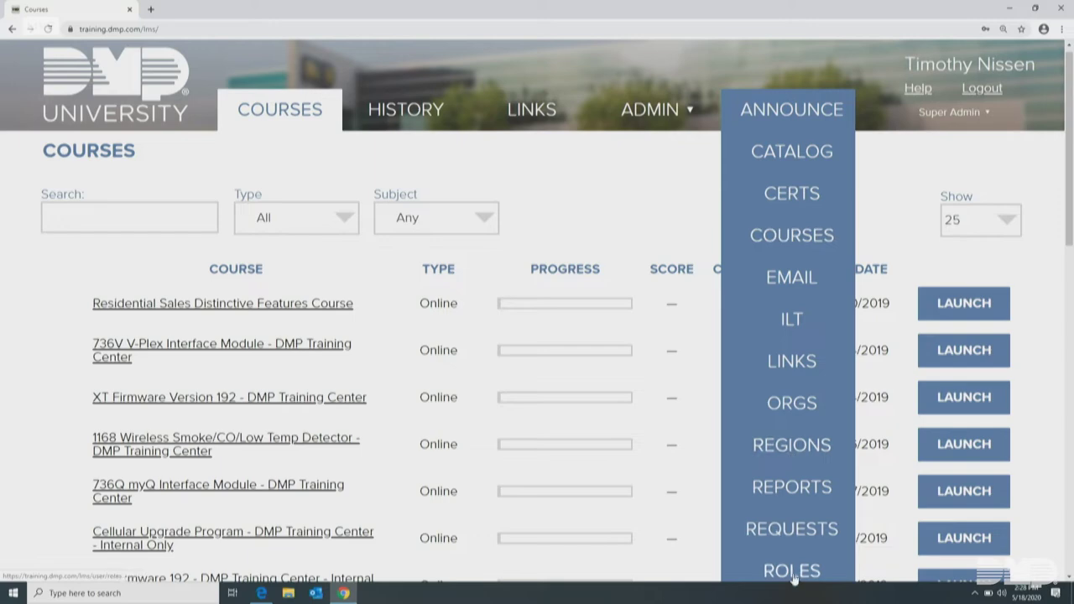
scroll(793, 583, down, 1)
scroll(793, 583, down, 1)
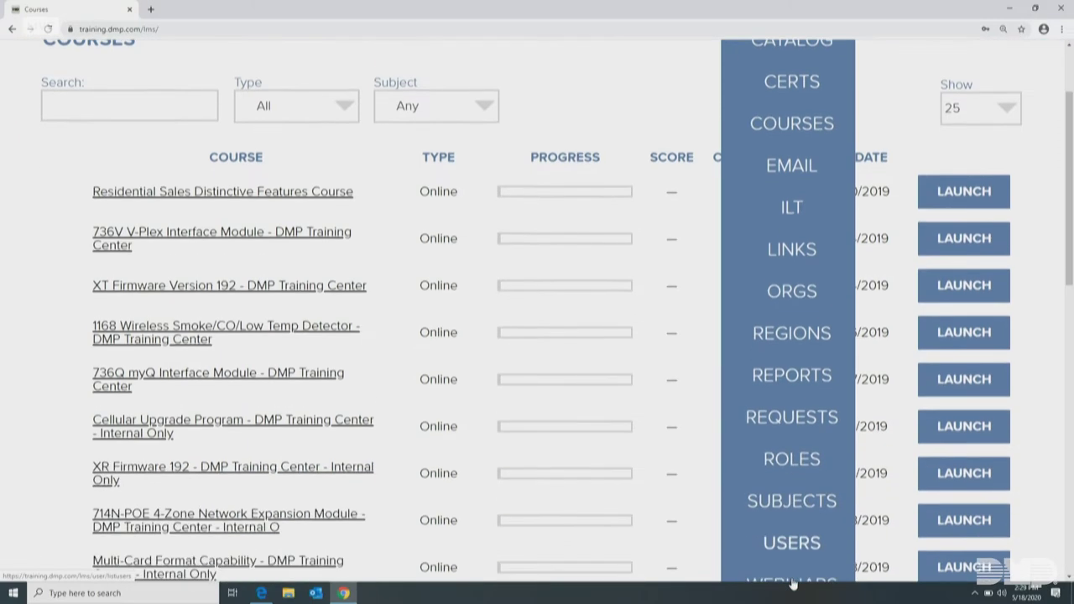
click(780, 546)
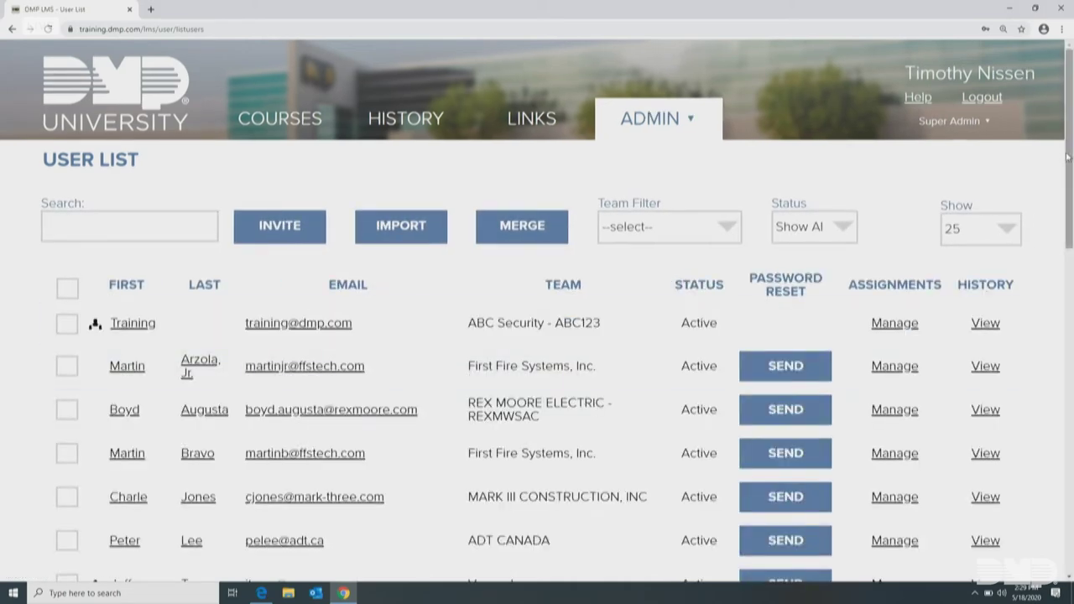
drag(1067, 157, 1072, 503)
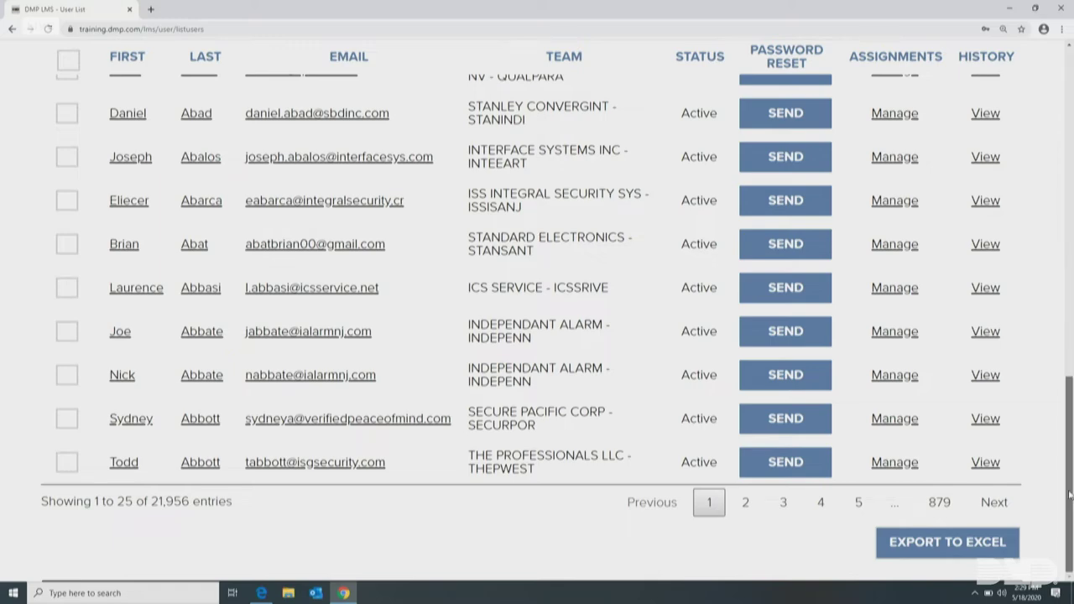
drag(1071, 495, 1071, 164)
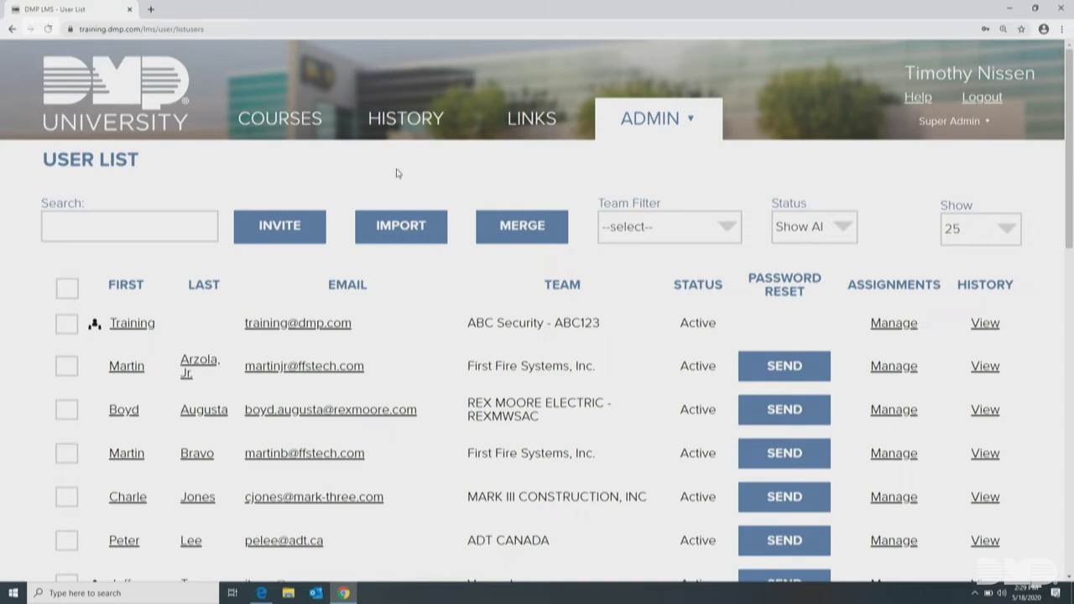
Open the Training user's account and impersonate them to see their course list
click(132, 324)
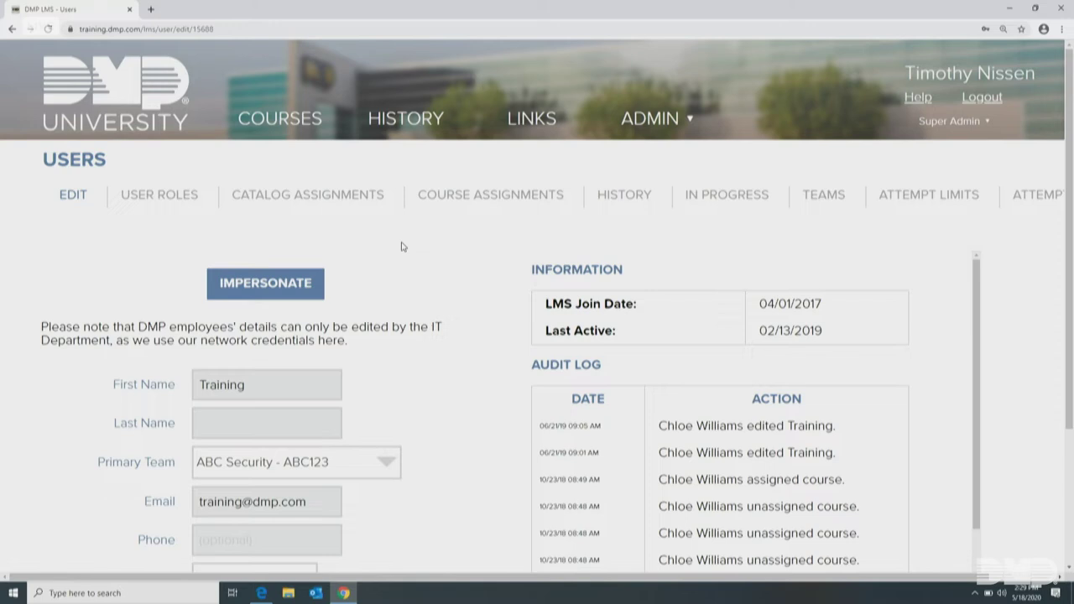
click(251, 287)
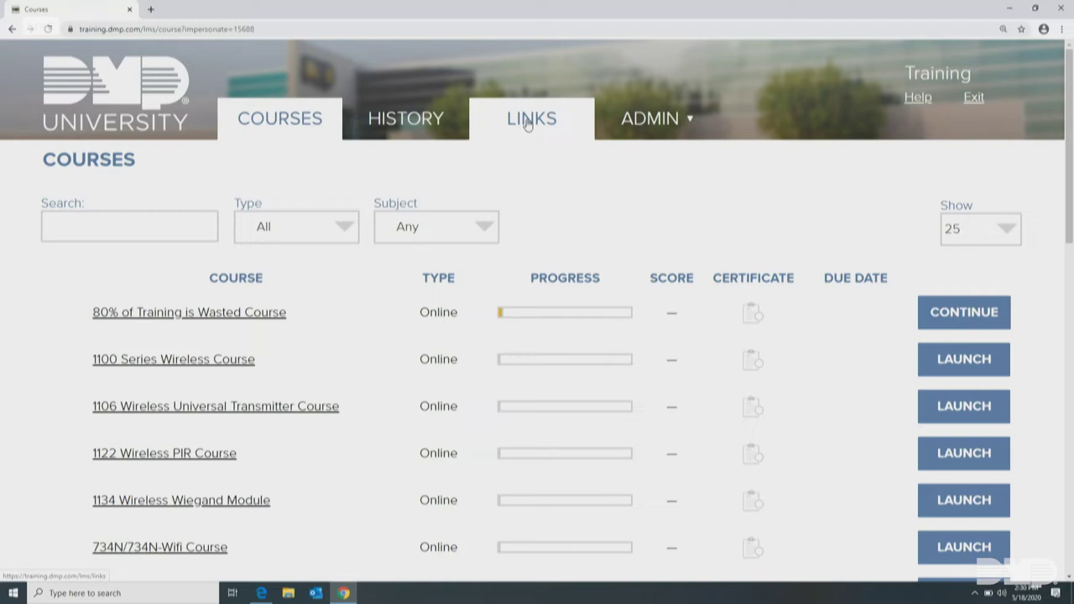
mouse_move(641, 124)
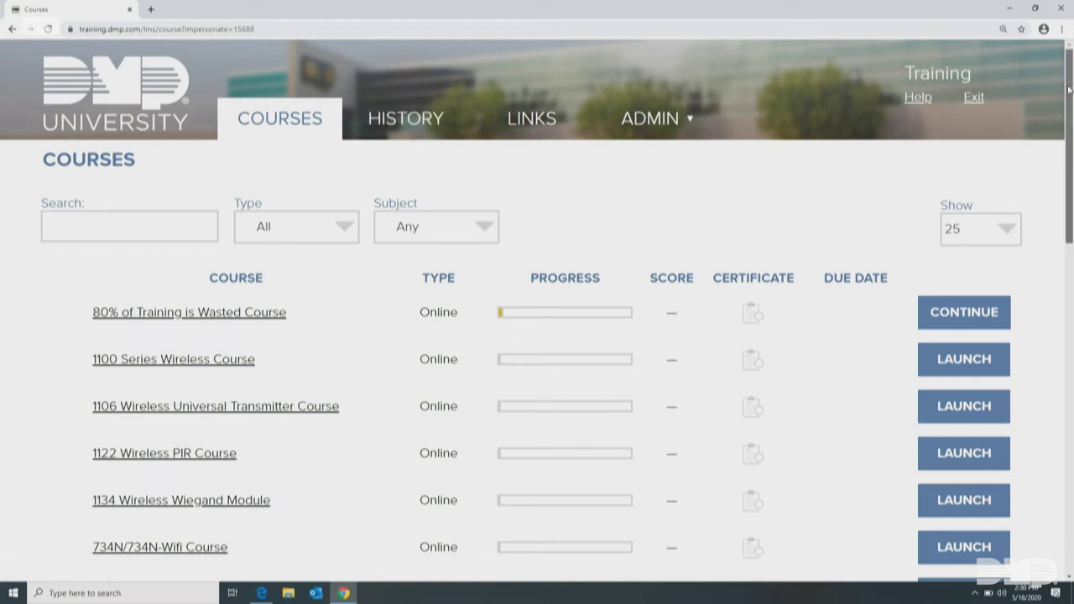
drag(1069, 89, 1069, 116)
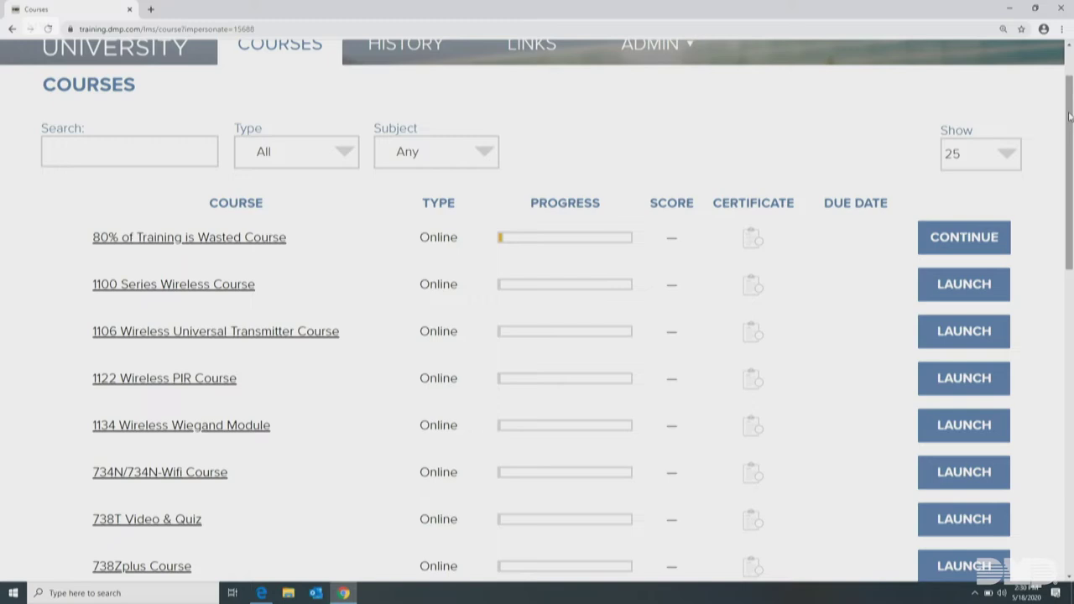
drag(1070, 115, 1071, 435)
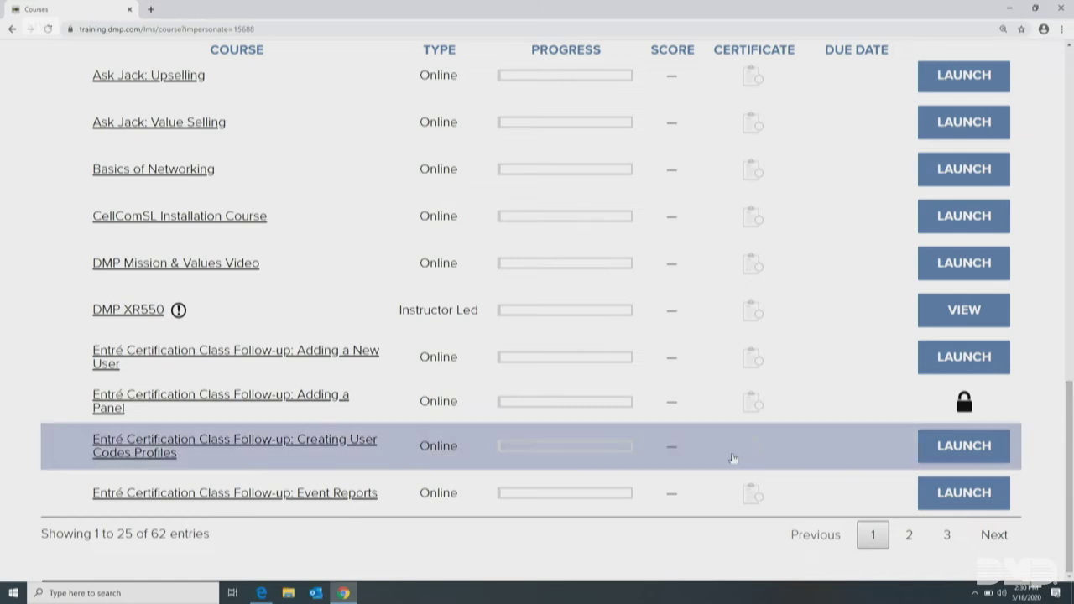
mouse_move(151, 339)
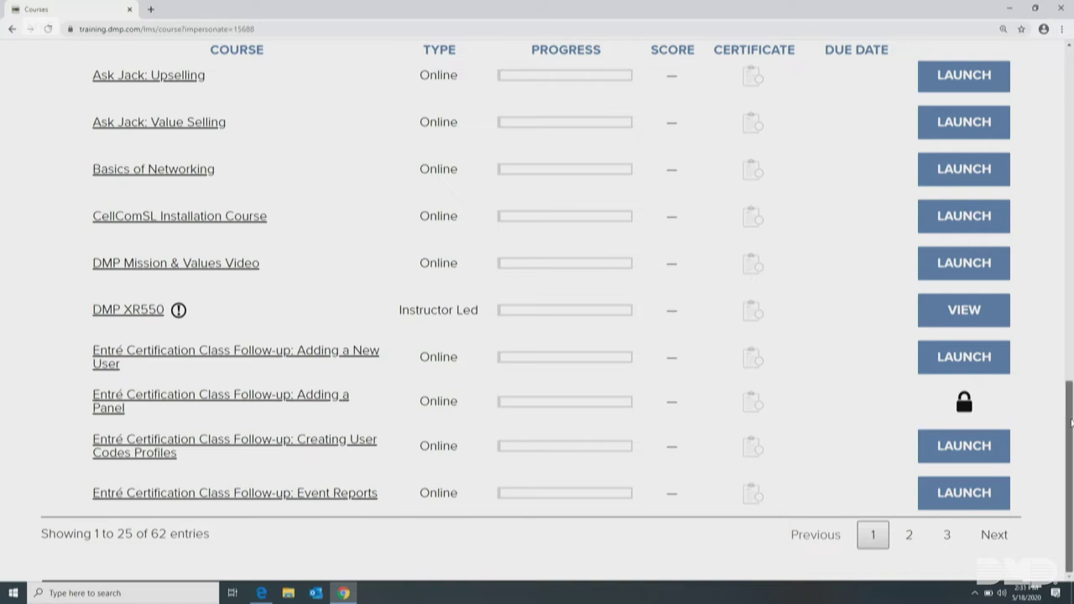
drag(1071, 422, 1071, 82)
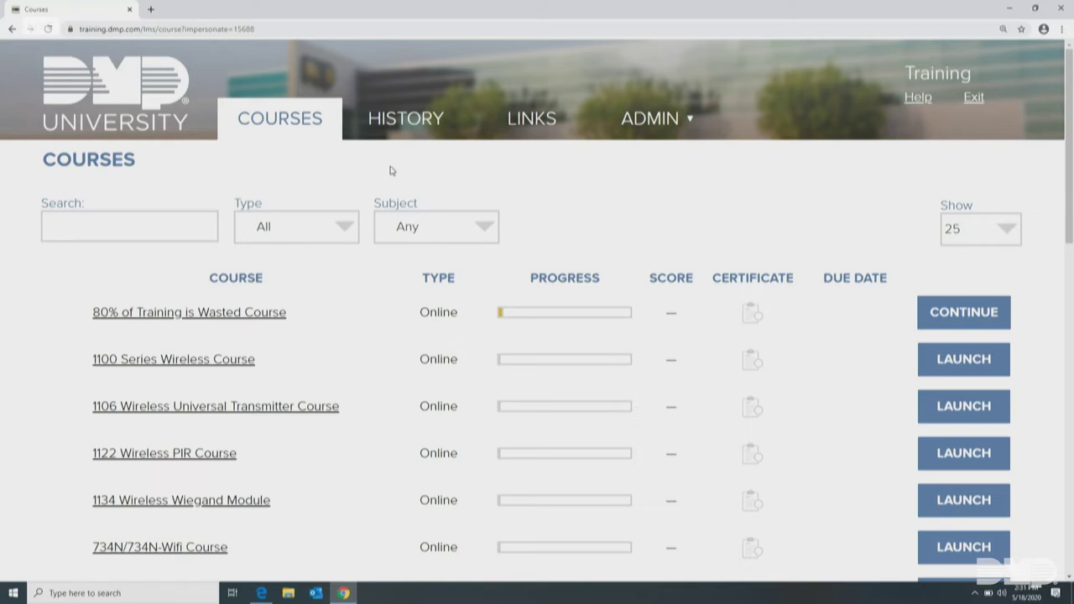
click(398, 124)
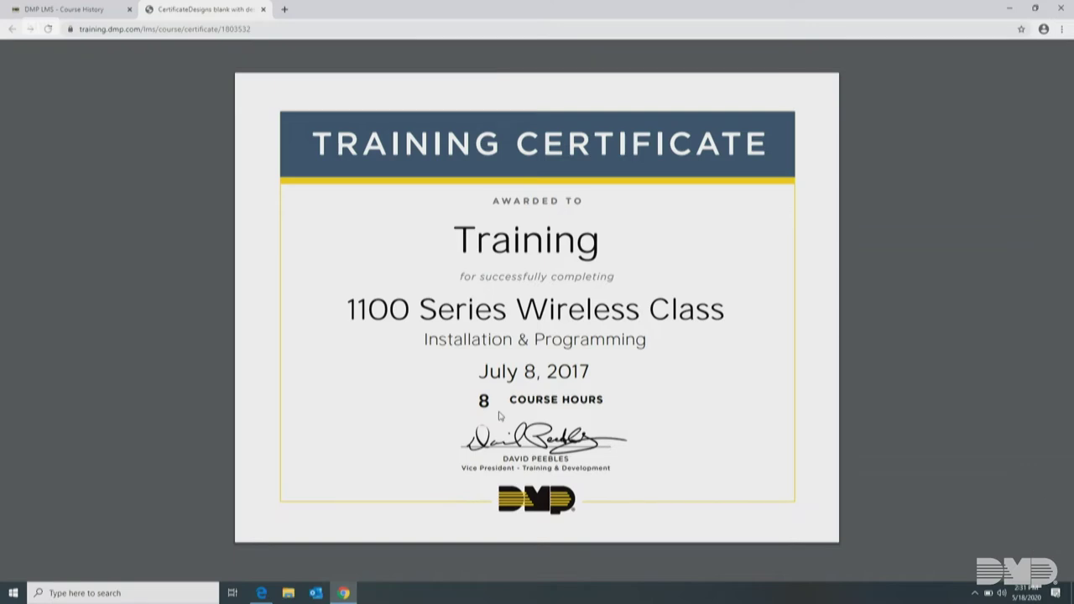
Close the certificate tab to return to the Course History page
click(262, 9)
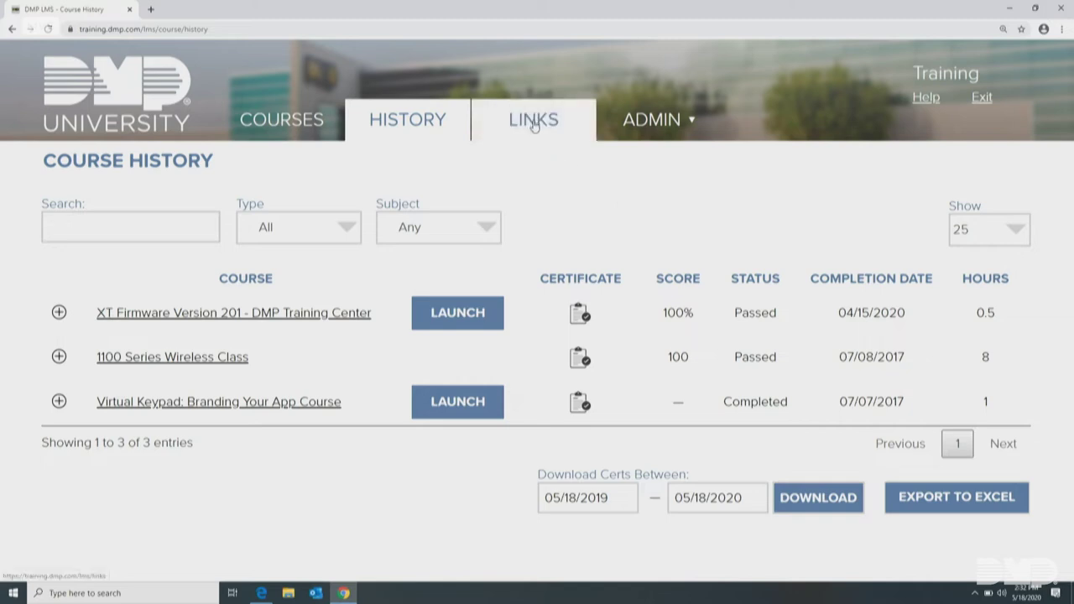
On the Useful Links page, view the Courses for Technicians PDF, then close it
click(533, 125)
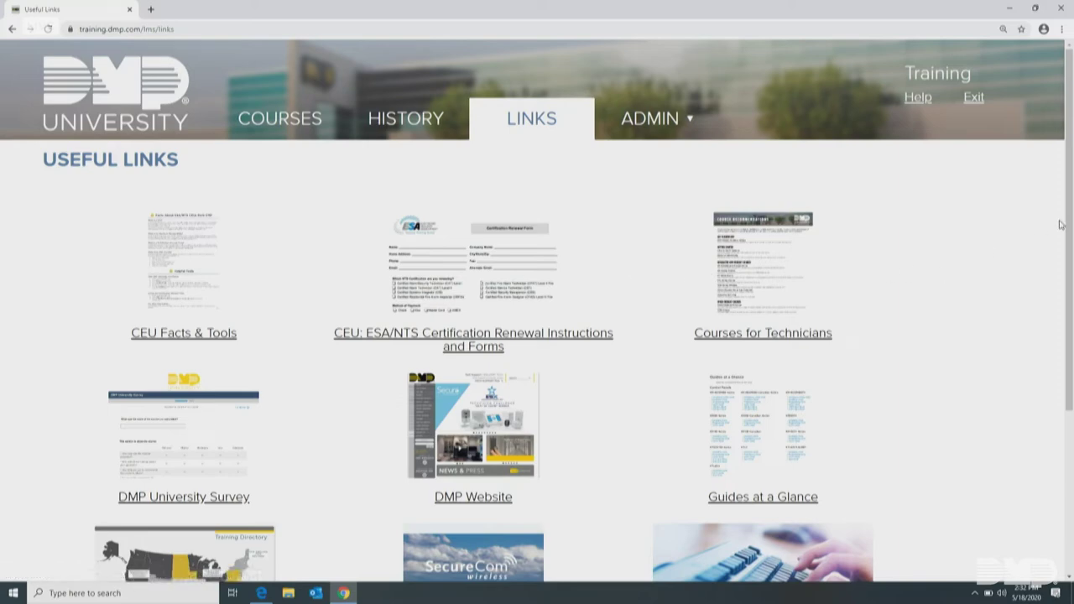
scroll(1060, 225, down, 1)
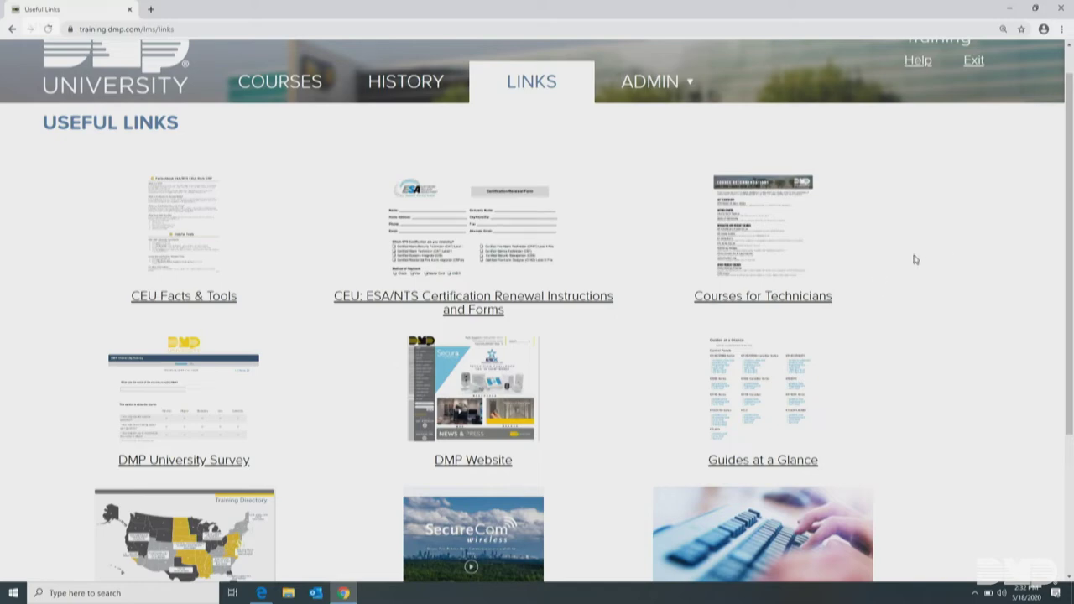
click(772, 304)
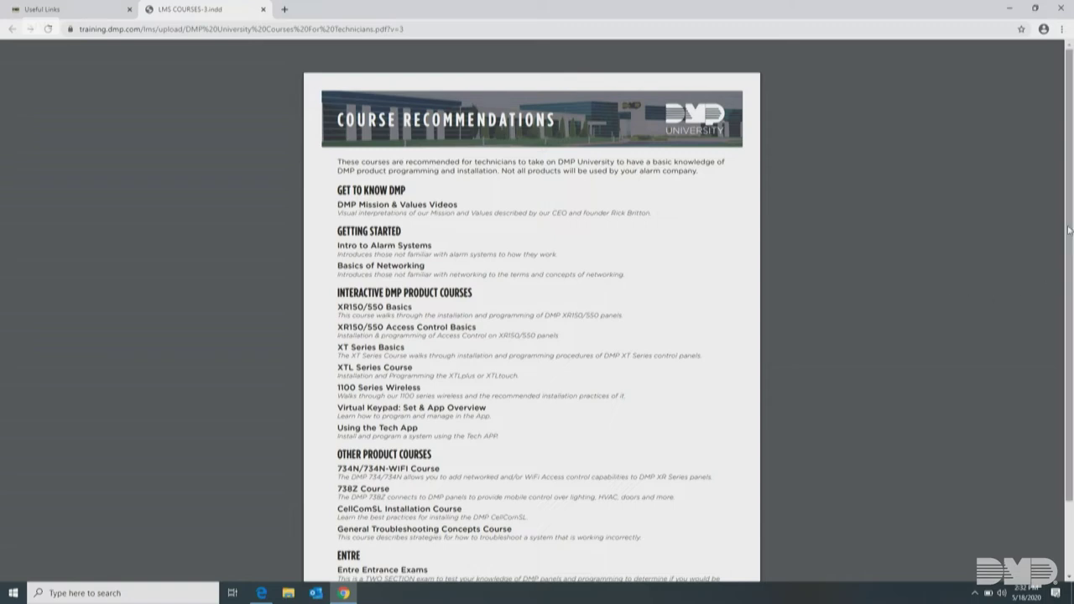
scroll(1071, 268, down, 1)
drag(1072, 267, 1071, 312)
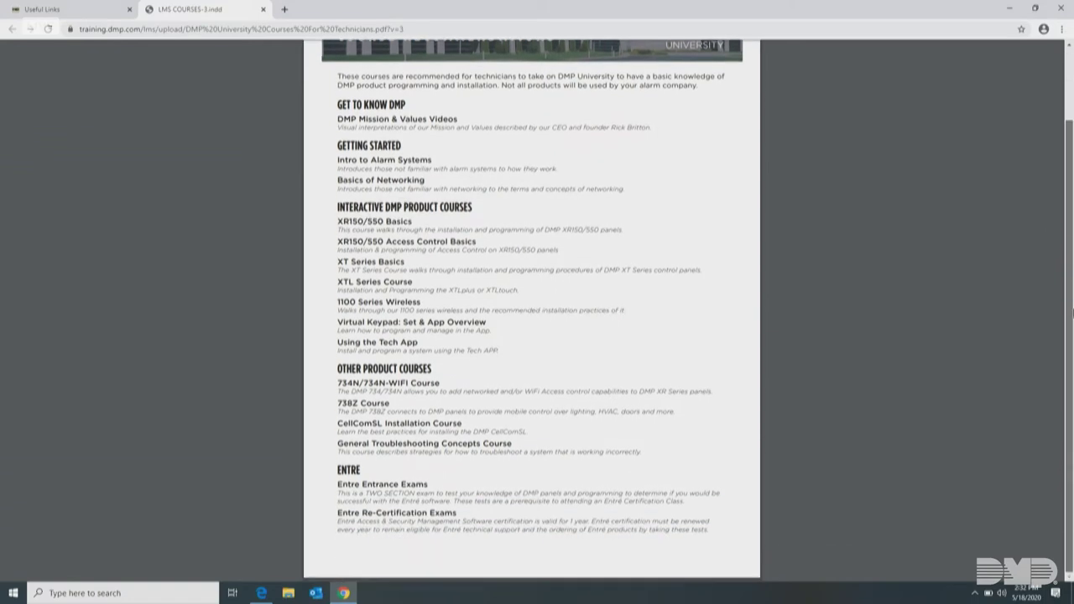
scroll(1072, 312, up, 2)
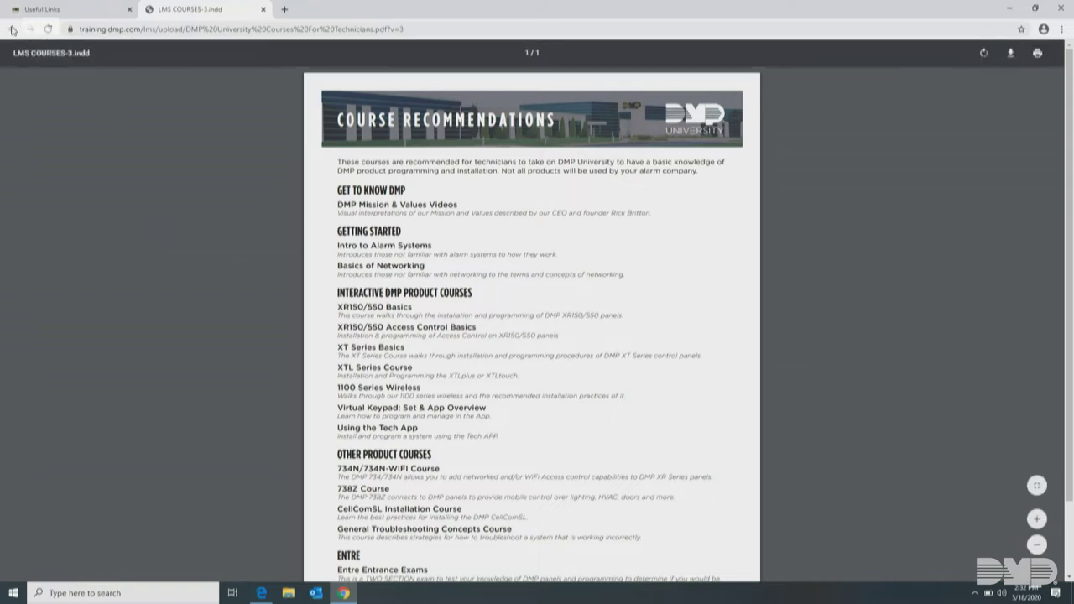
click(263, 9)
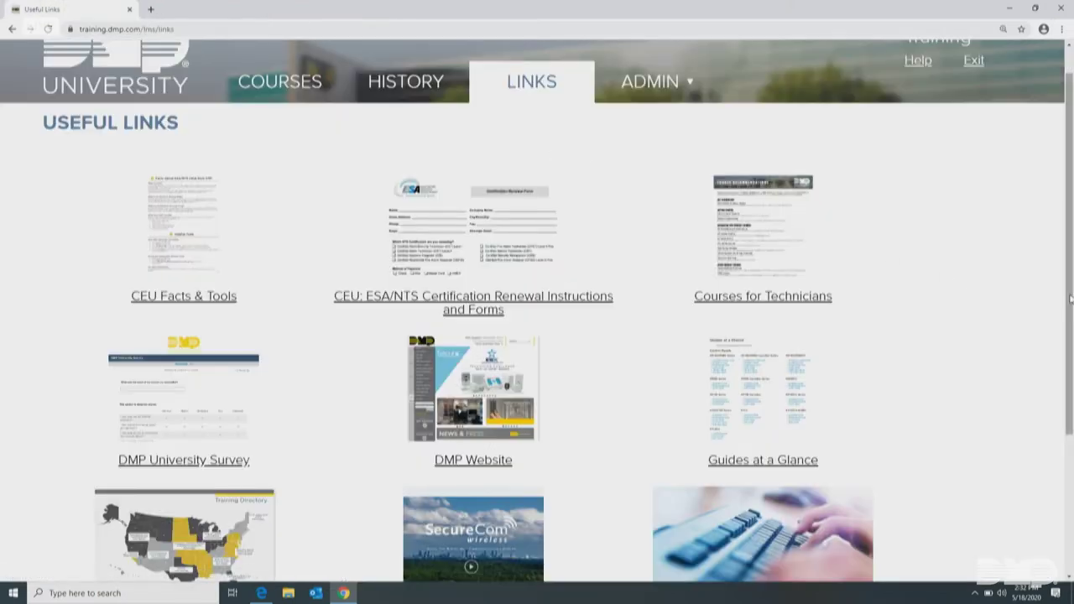
Open and close the Regional Training Team Map and Guides at a Glance pages, then scroll Useful Links
drag(1071, 300, 1072, 421)
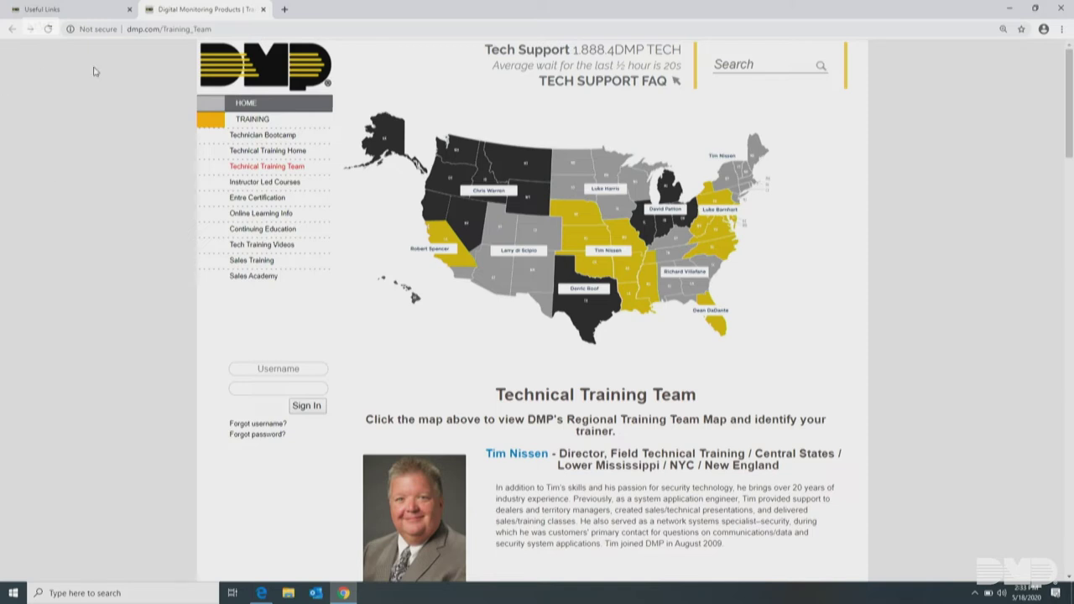
click(264, 9)
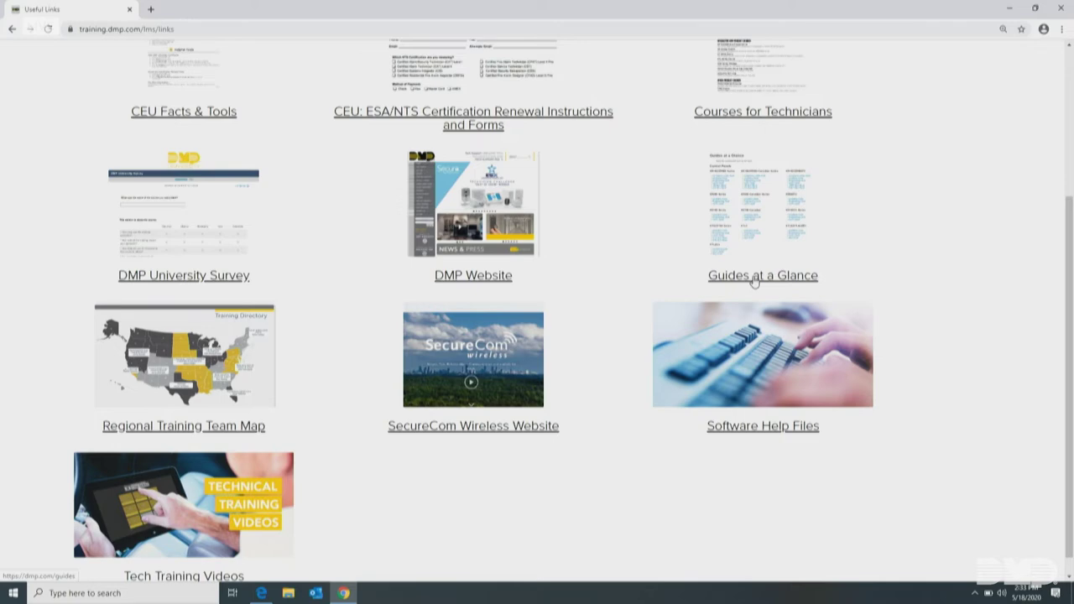
click(753, 279)
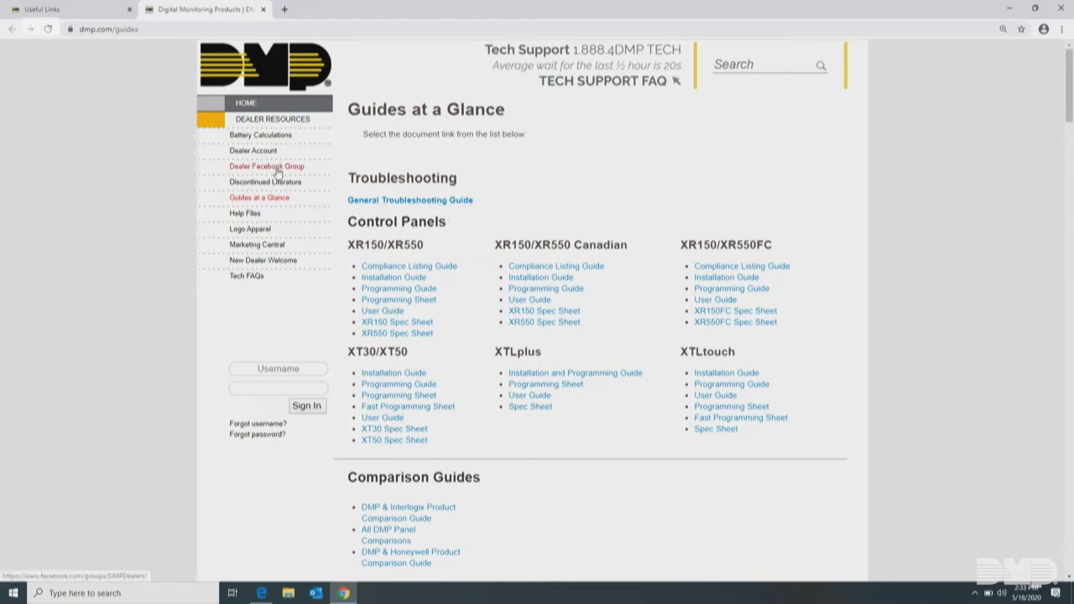
click(261, 10)
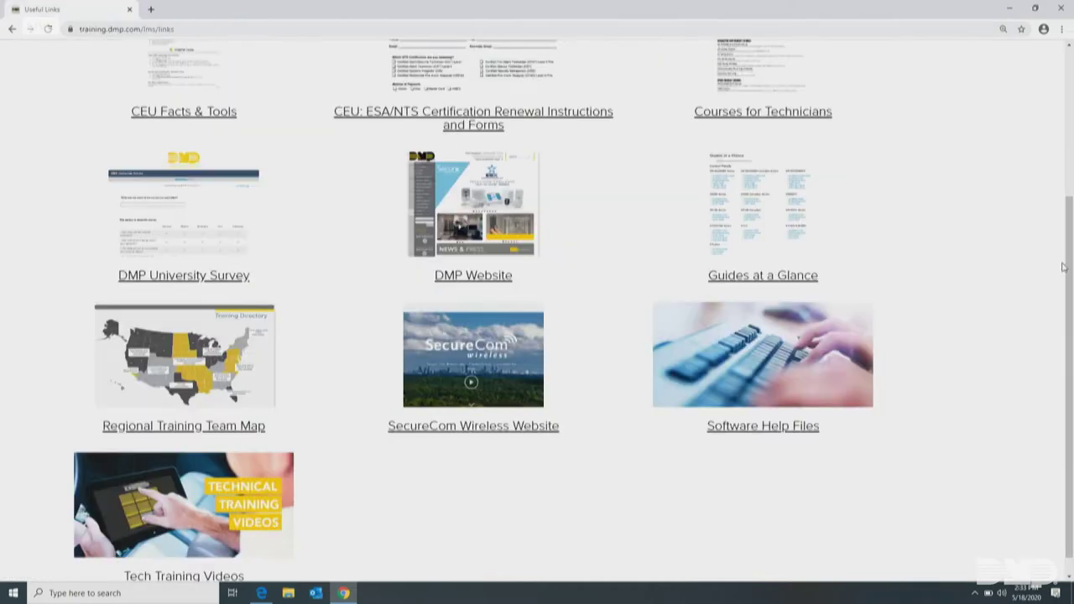
scroll(1020, 329, down, 1)
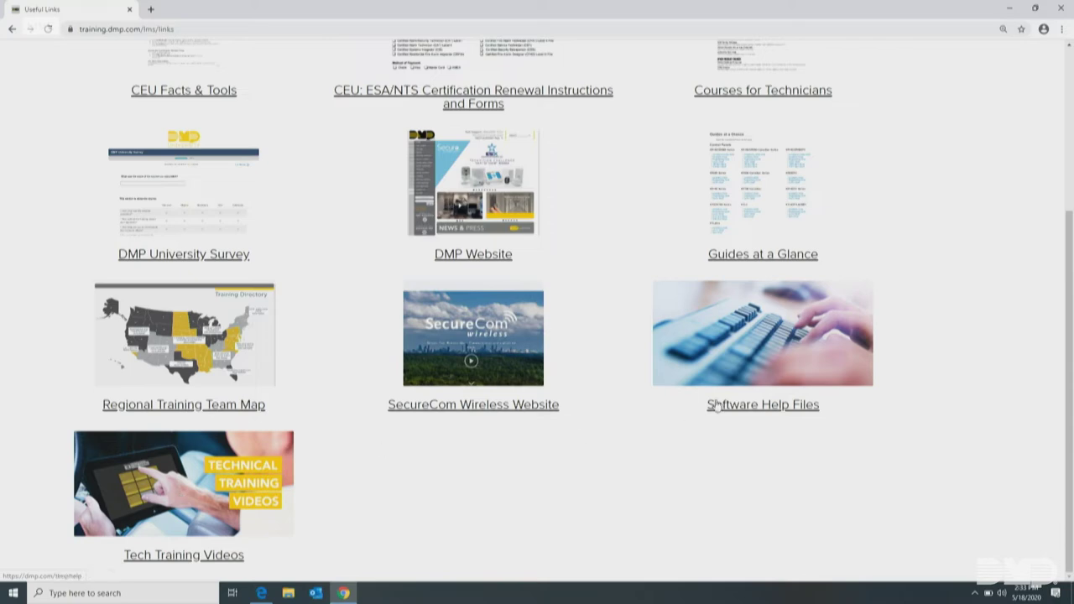
scroll(1068, 326, up, 3)
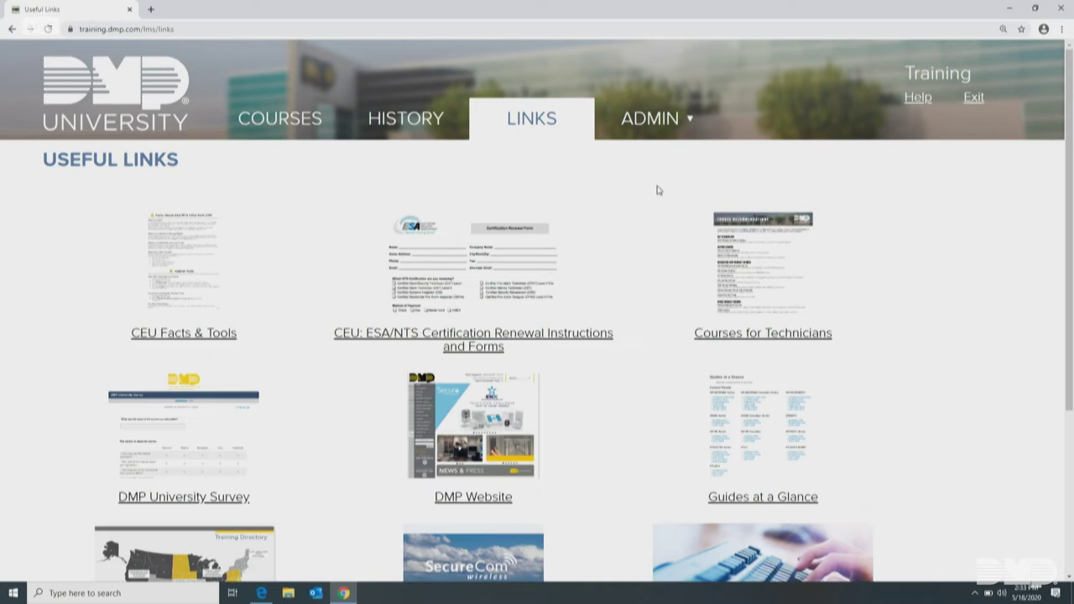
Open ADMIN > REPORTS to view preset reports like Online Courses and Webinars
mouse_move(662, 120)
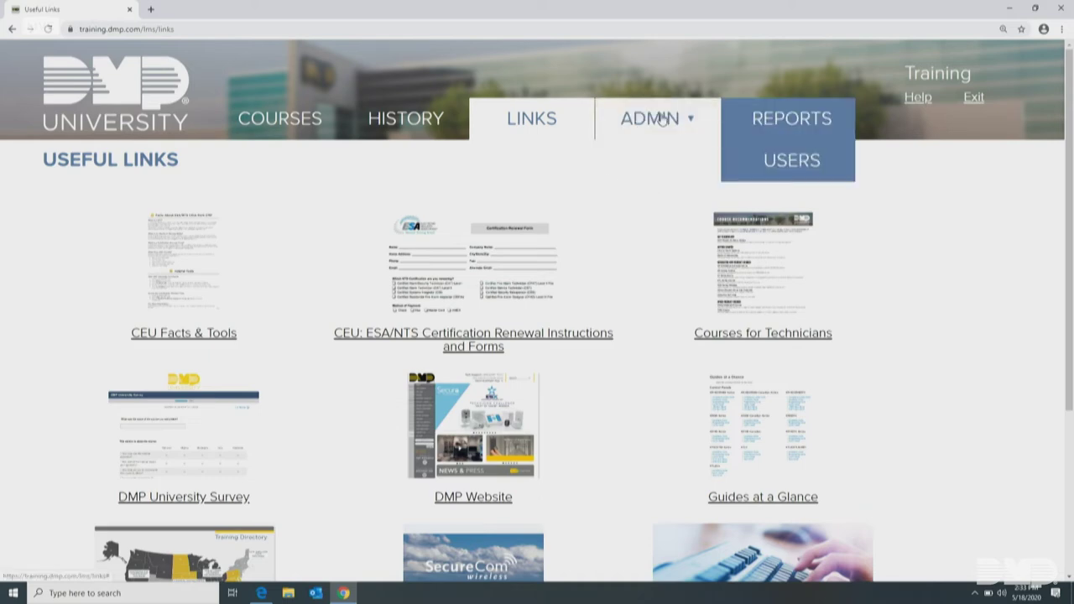
click(776, 124)
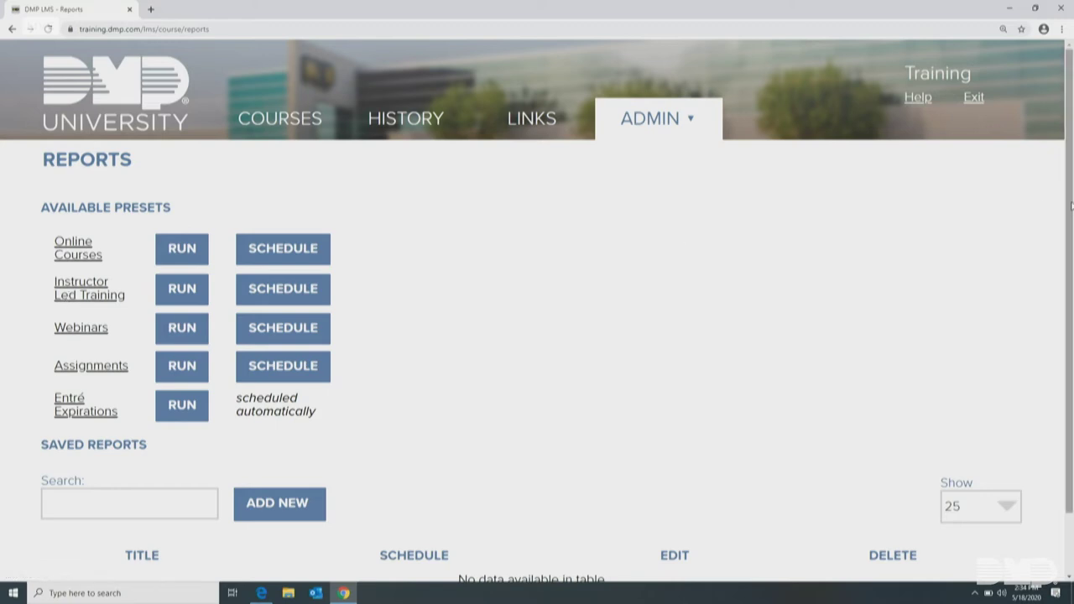
drag(1069, 204, 1066, 157)
mouse_move(651, 126)
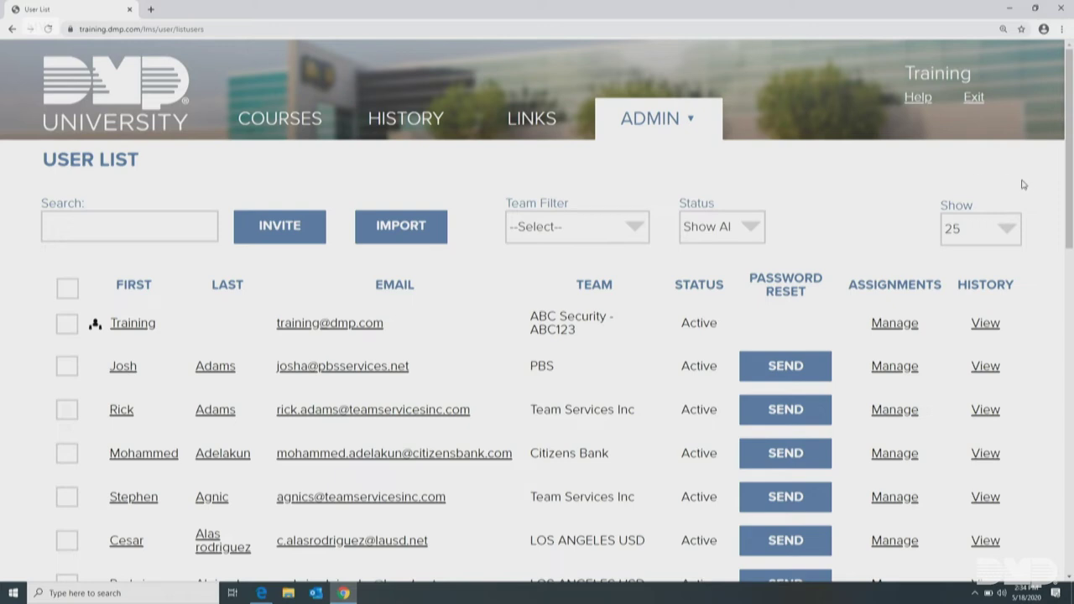
Open the Team Services Inc user's edit page, then view their course assignments
drag(1070, 168, 1072, 242)
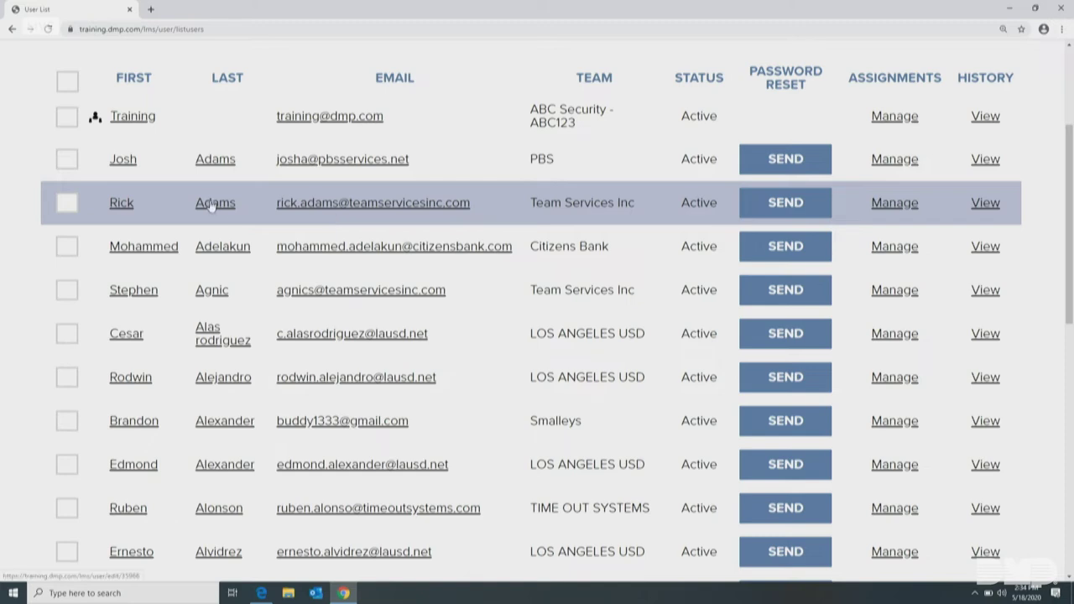
click(122, 203)
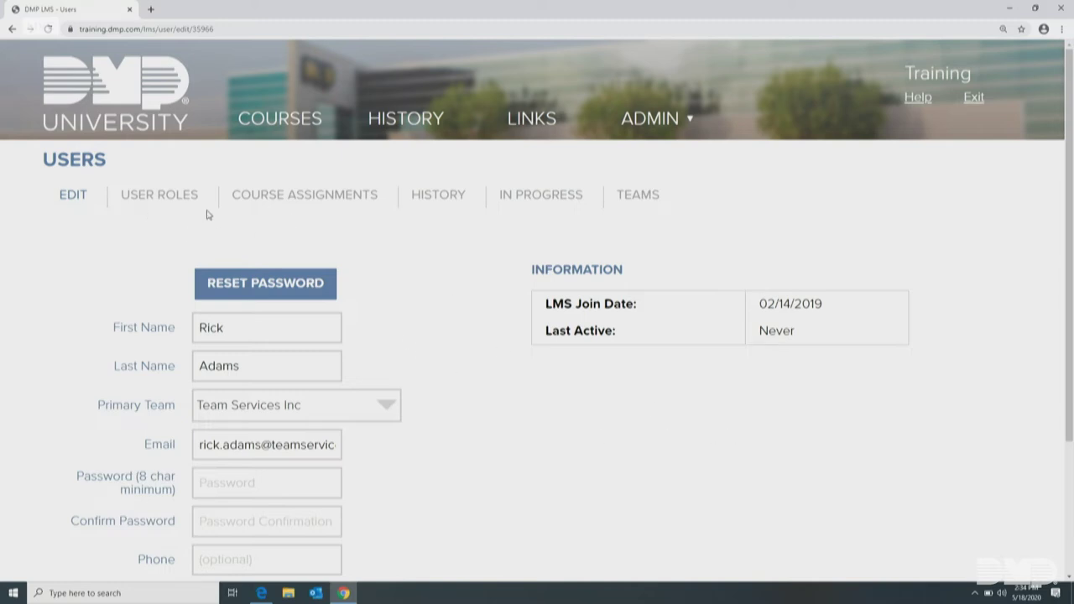
click(278, 199)
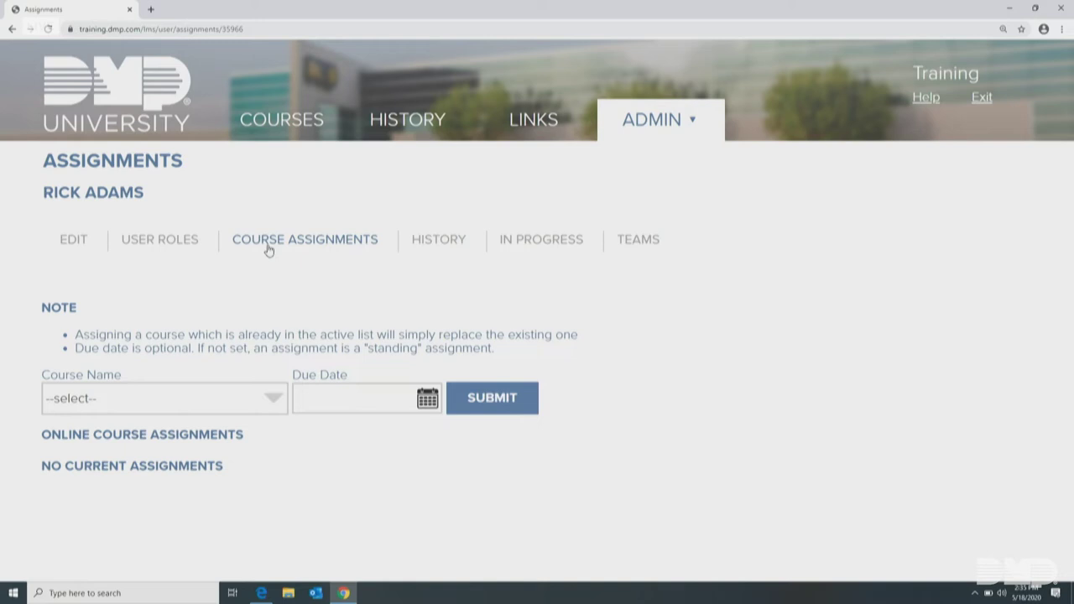
Browse the Course Name dropdown, from 1100 Series Wireless Course through the Ask Jack sales series
click(108, 404)
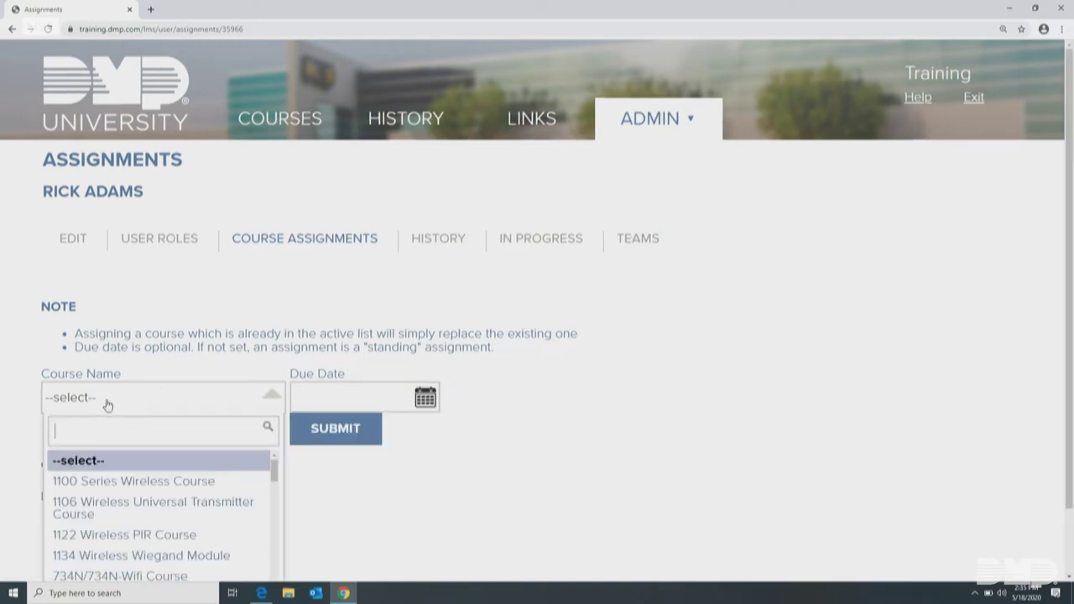
drag(1071, 178, 1072, 248)
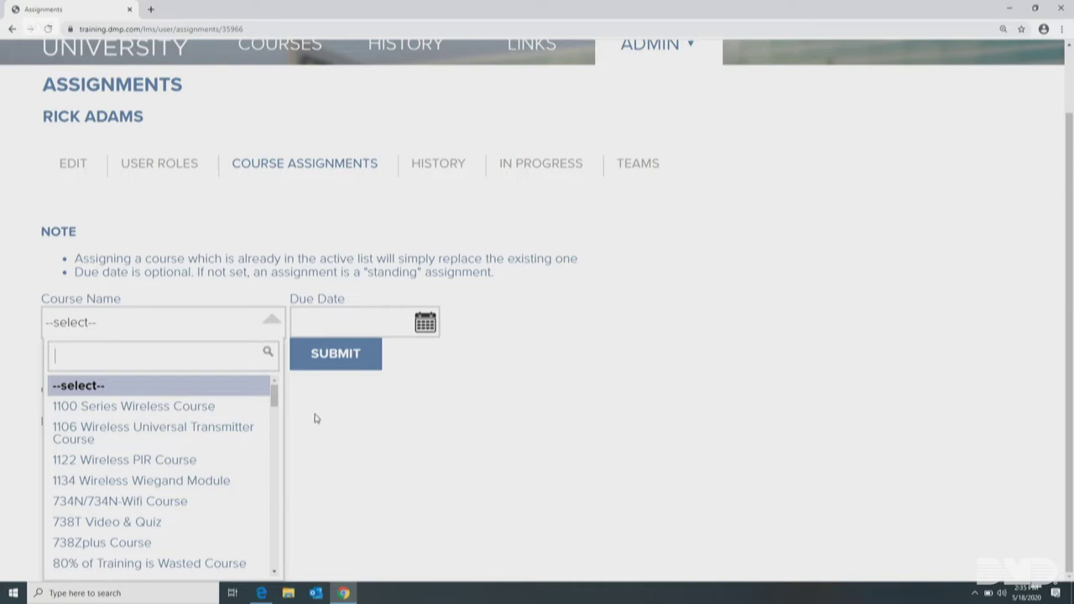
drag(273, 401, 274, 416)
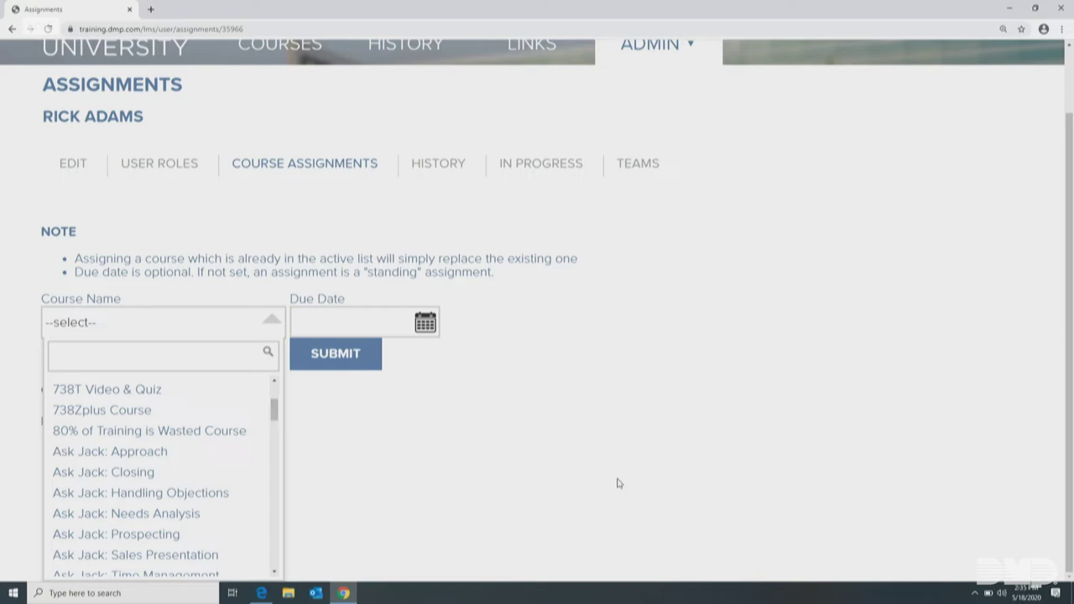
scroll(1069, 316, up, 1)
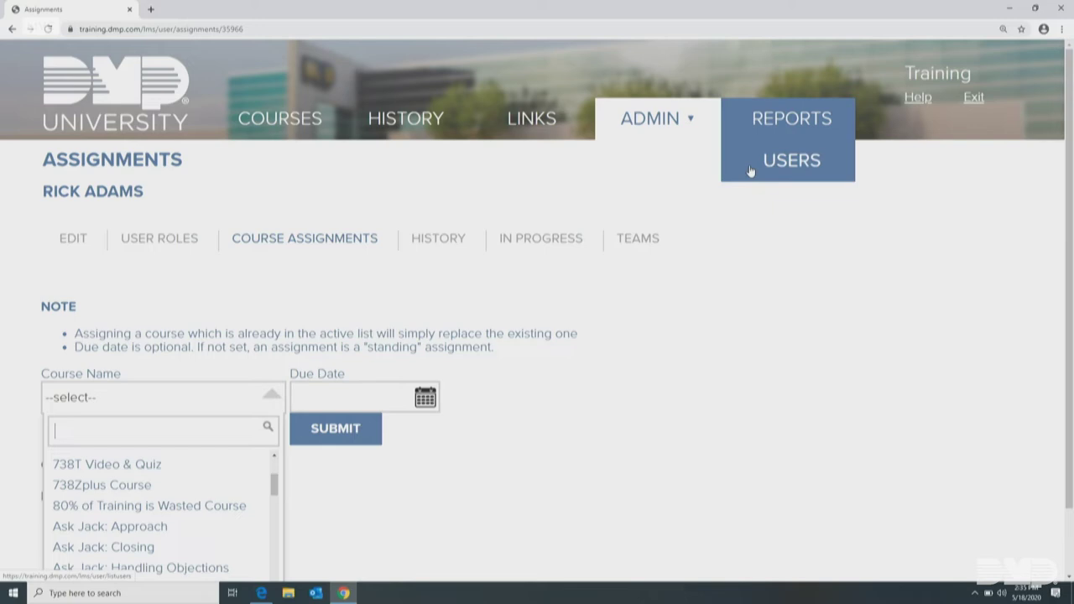
Search the User List for a user's surname, then clear the search text
click(782, 163)
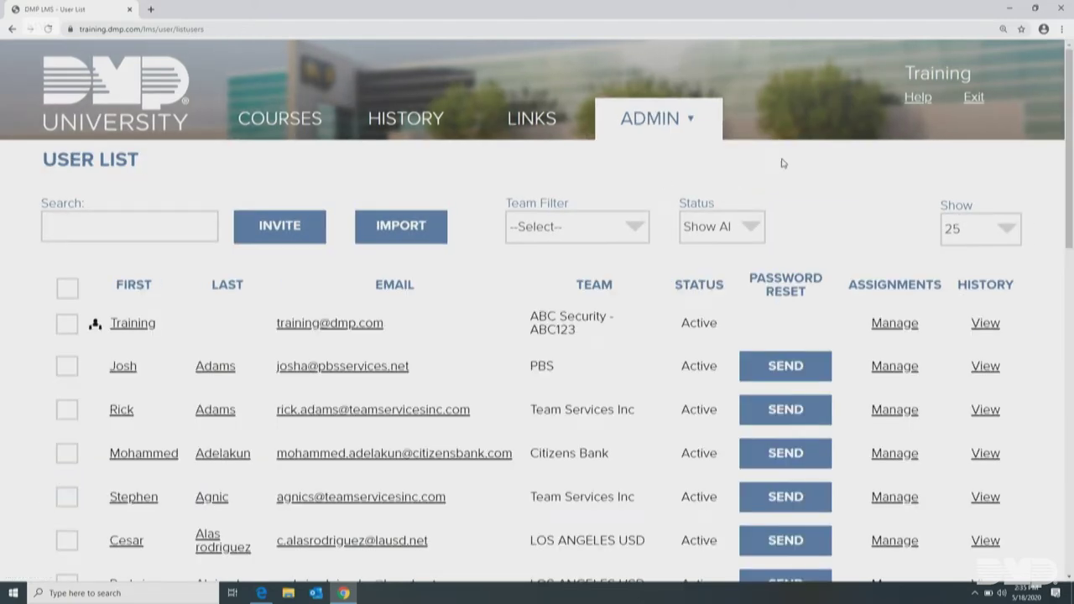
click(116, 230)
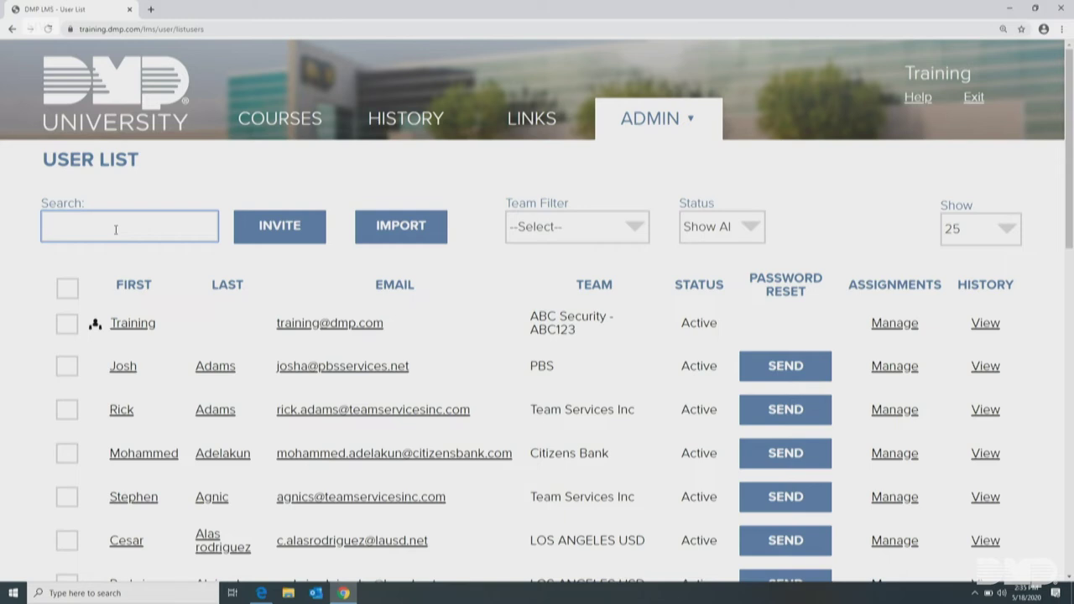
text(barton)
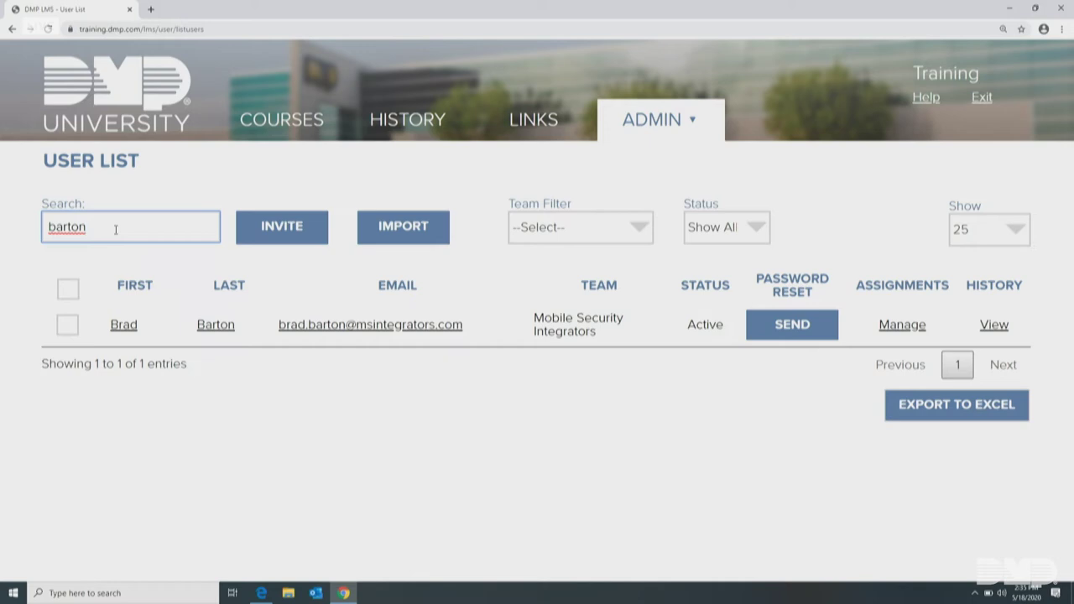
key(BackSpace)
key(BackSpace)
key(BackSpace)
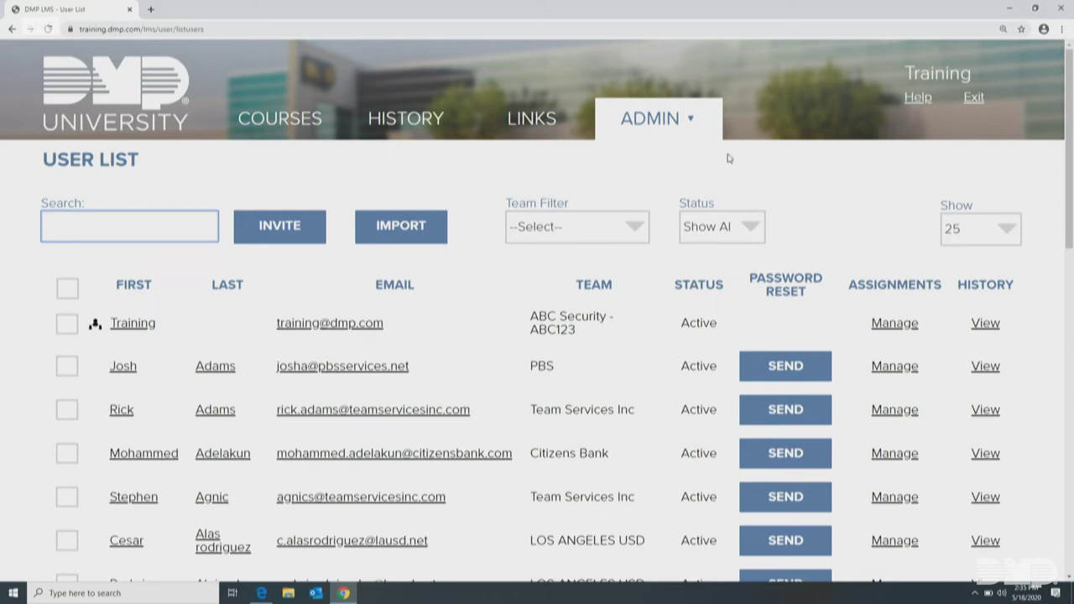
Exit impersonation to return to the Super Admin view of the Training account
click(976, 104)
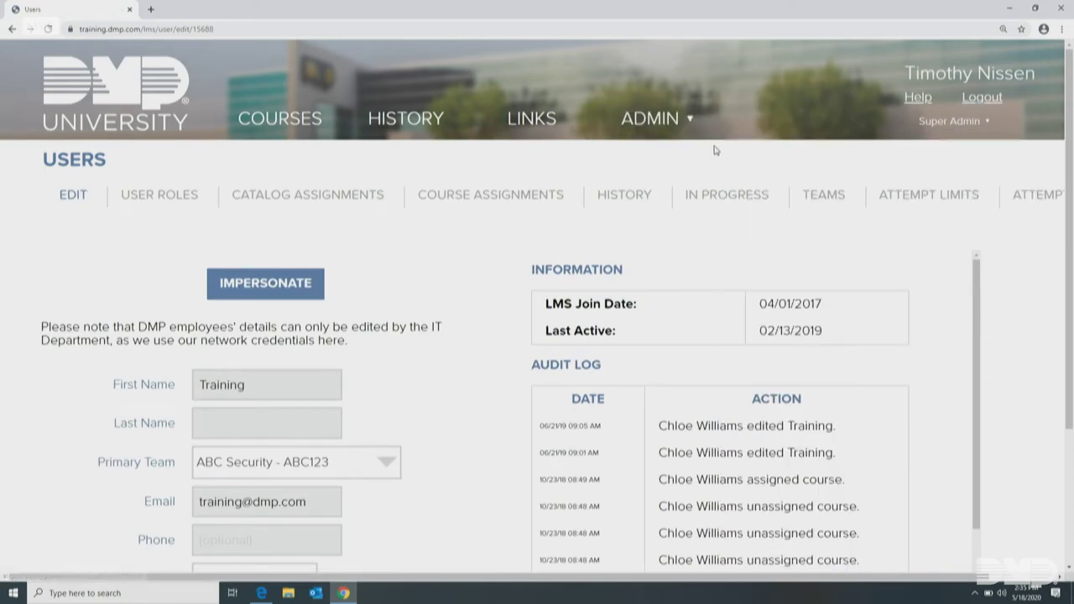
mouse_move(696, 133)
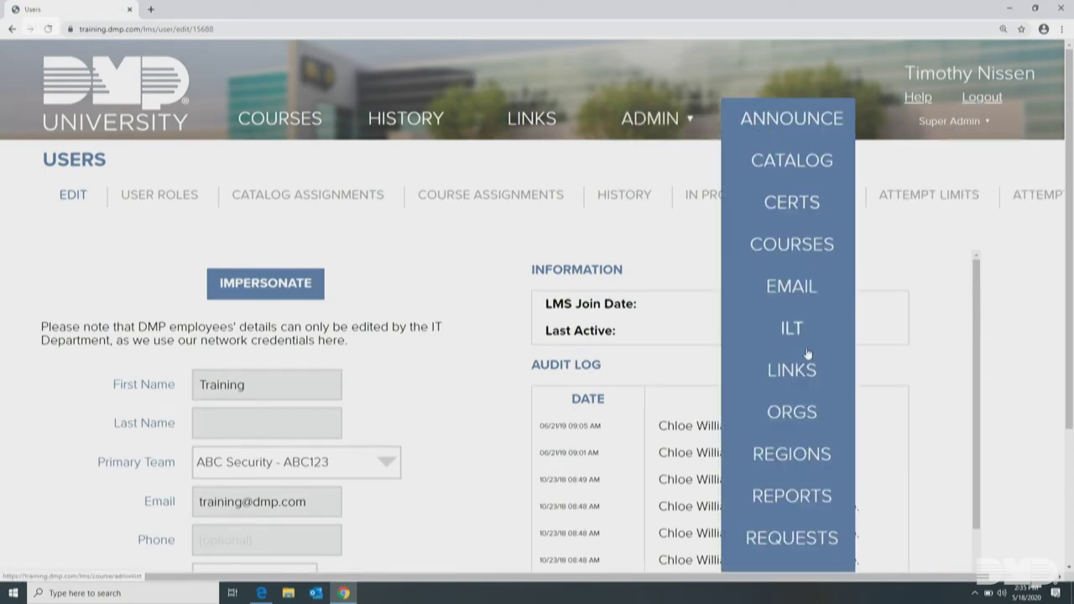
scroll(797, 413, down, 2)
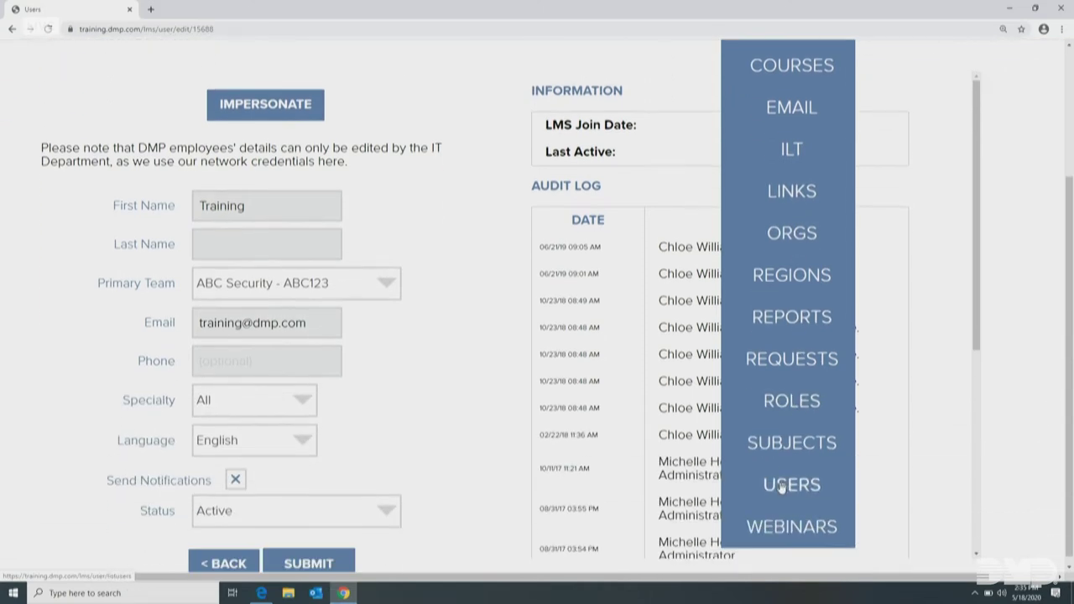
Filter the User List by a surname and open the Organizational Development user's course assignments
click(782, 486)
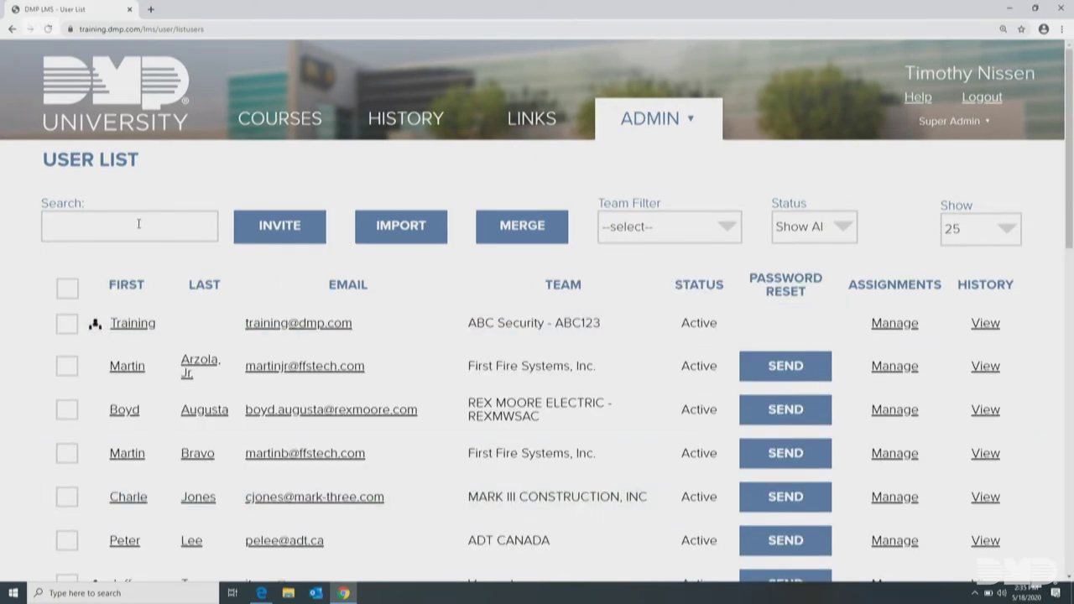
click(140, 225)
text(bart)
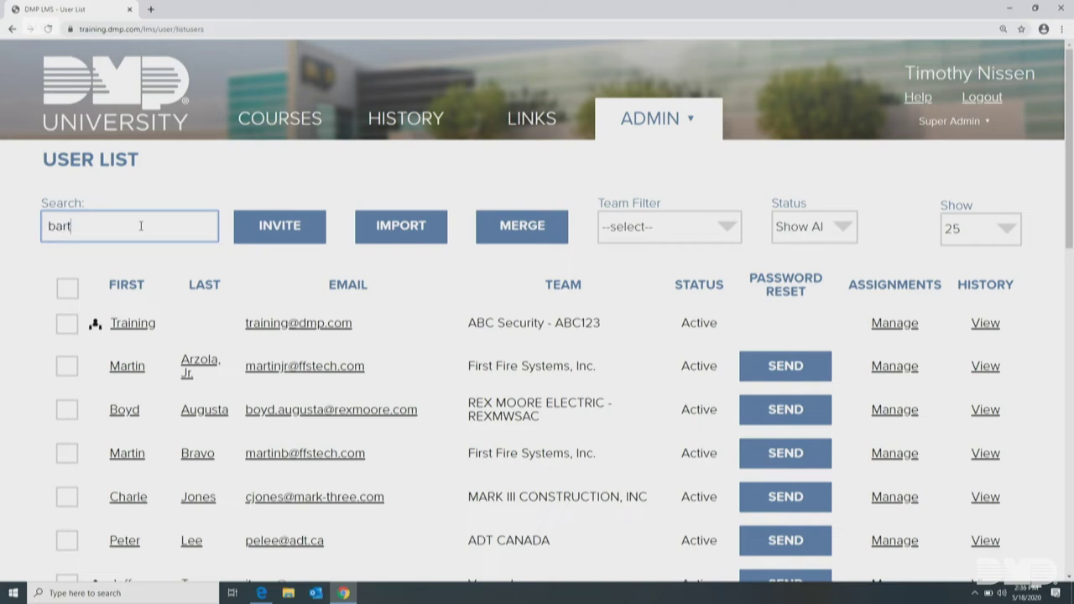
text(on)
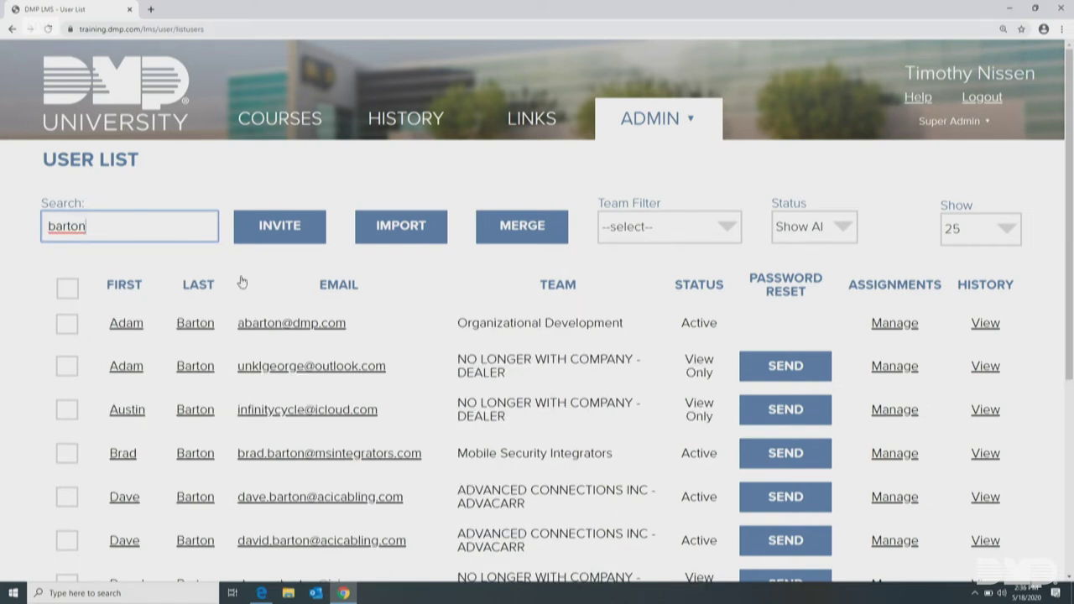
click(895, 324)
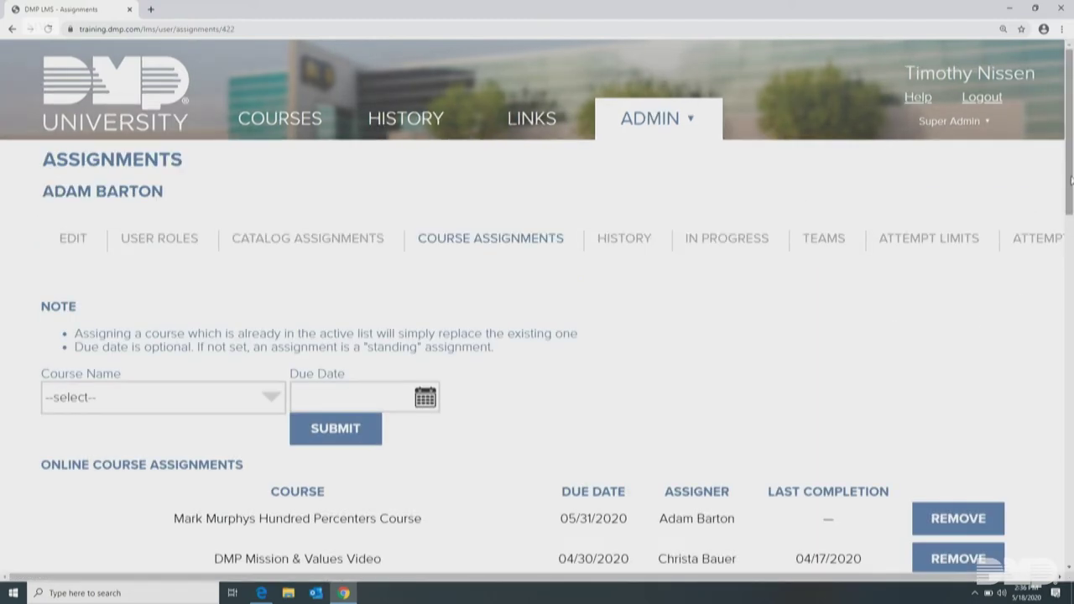
Assign the 1100 Series Wireless Course with due date 05/22/2020 and submit it
drag(1072, 179, 1071, 294)
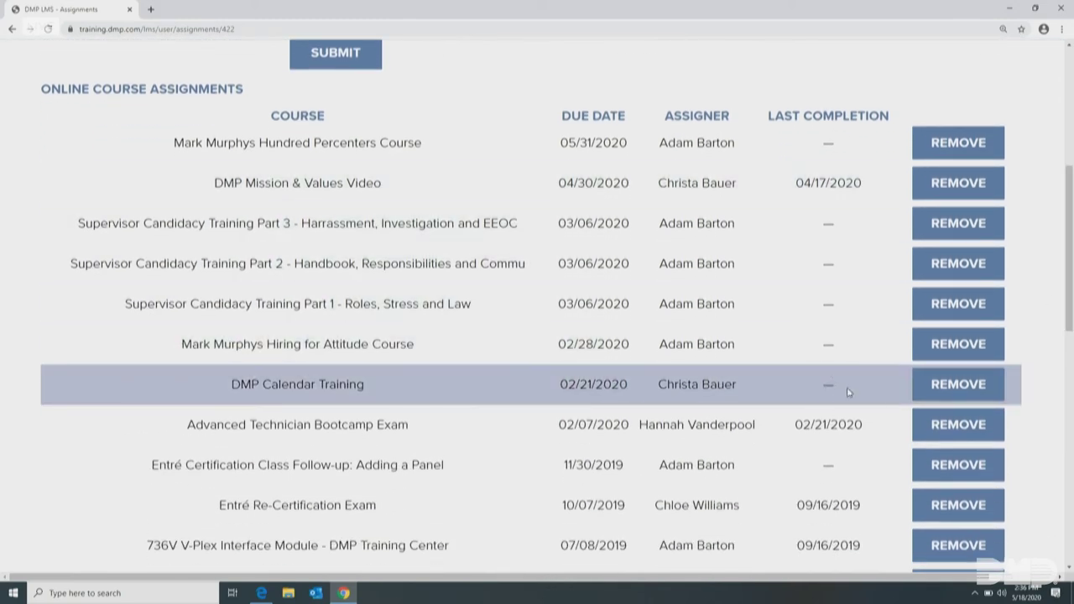
drag(1070, 224, 1070, 161)
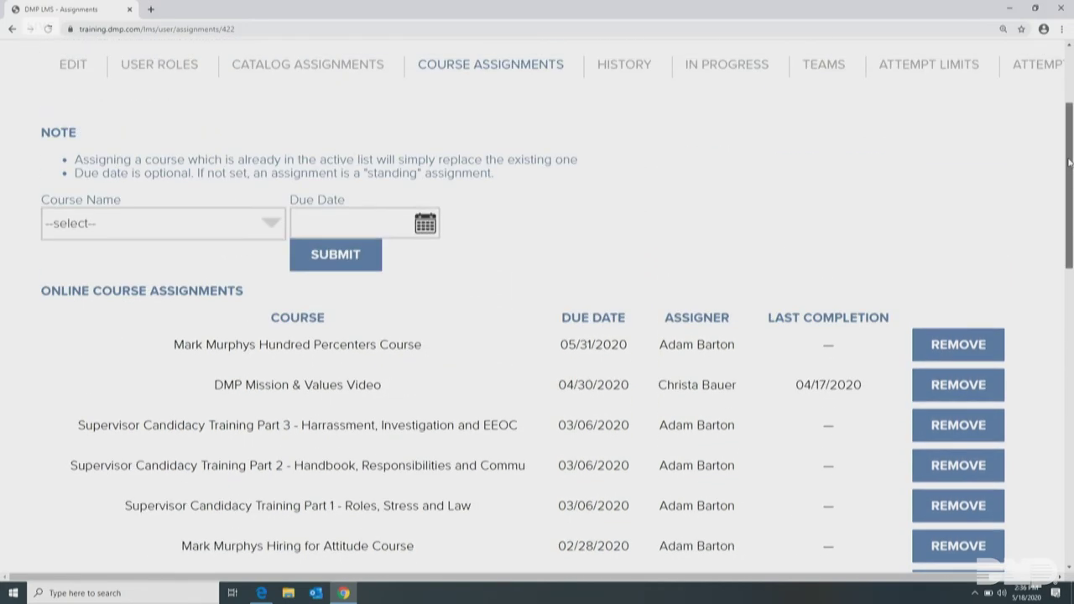
click(271, 226)
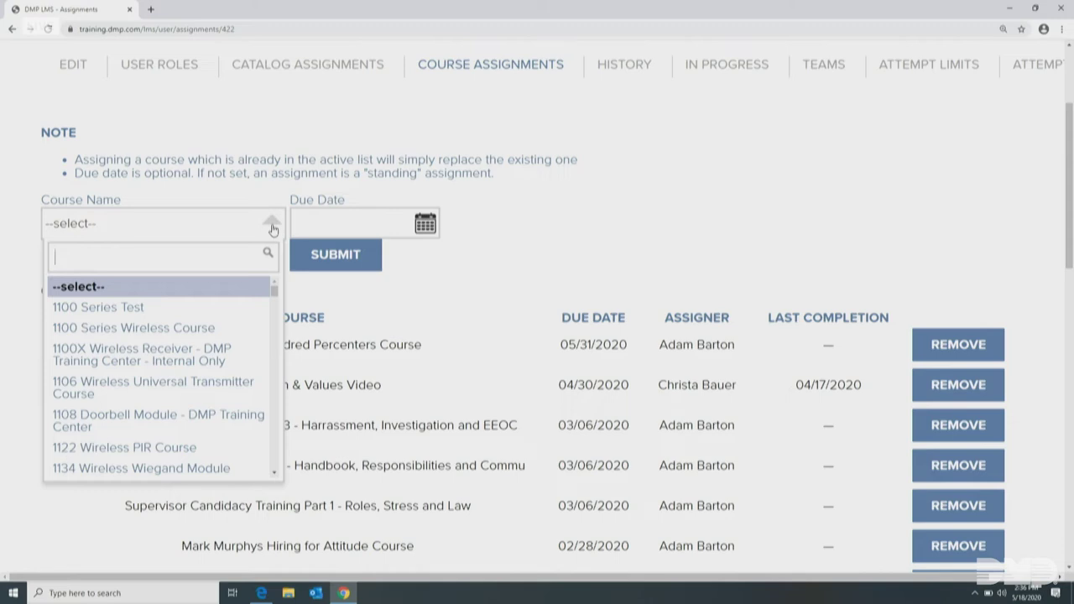
click(203, 327)
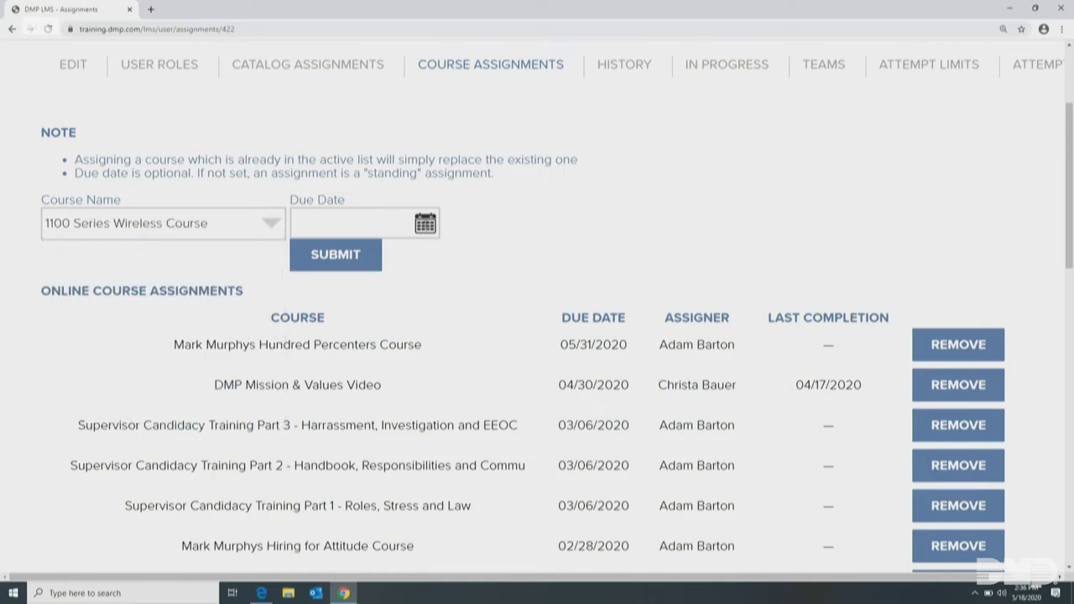
click(352, 223)
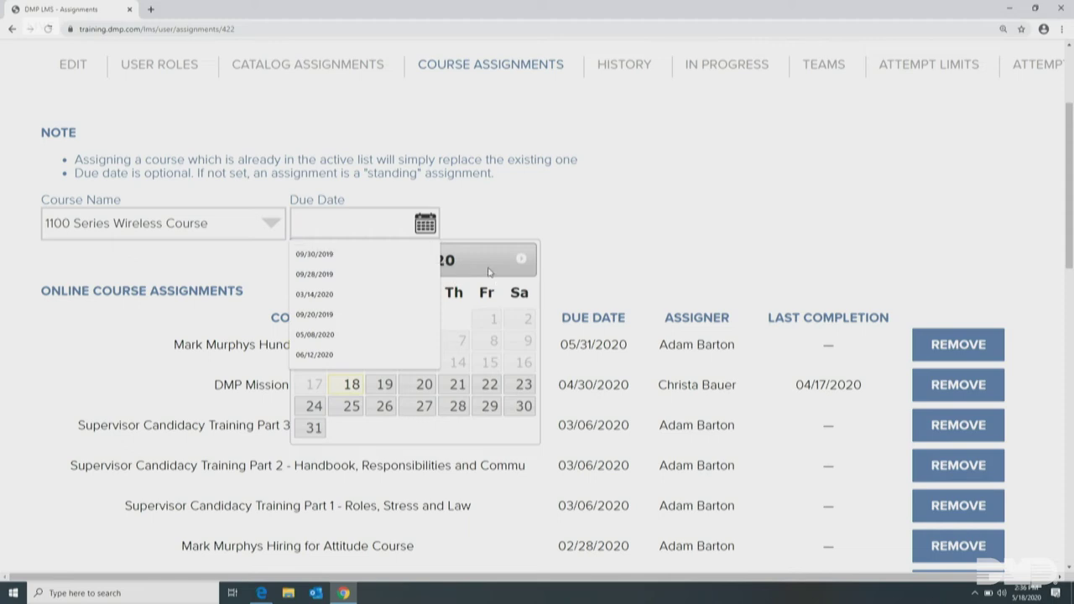
click(490, 385)
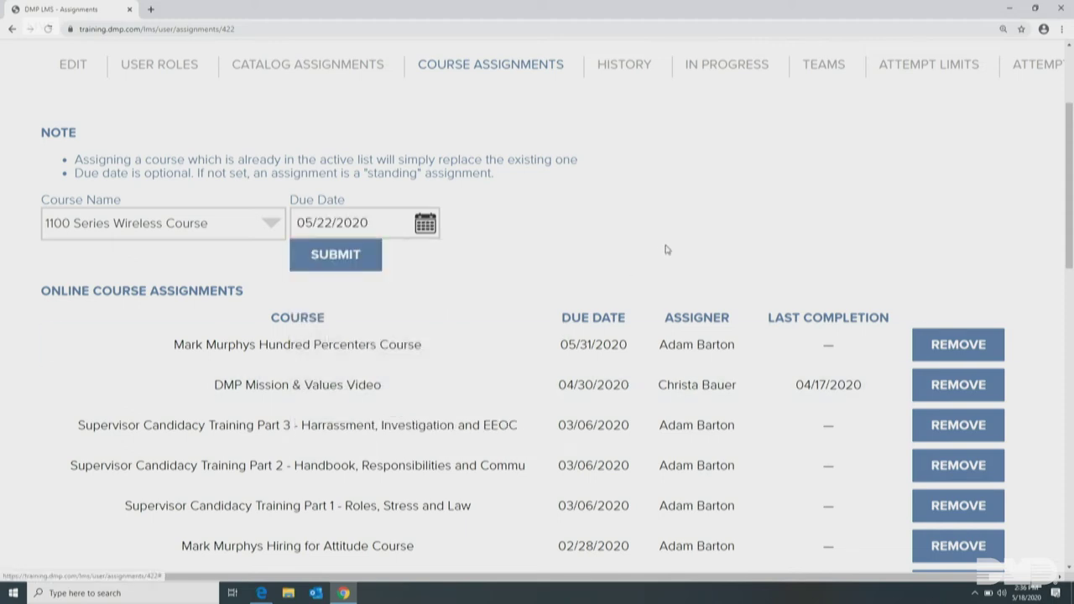
click(329, 254)
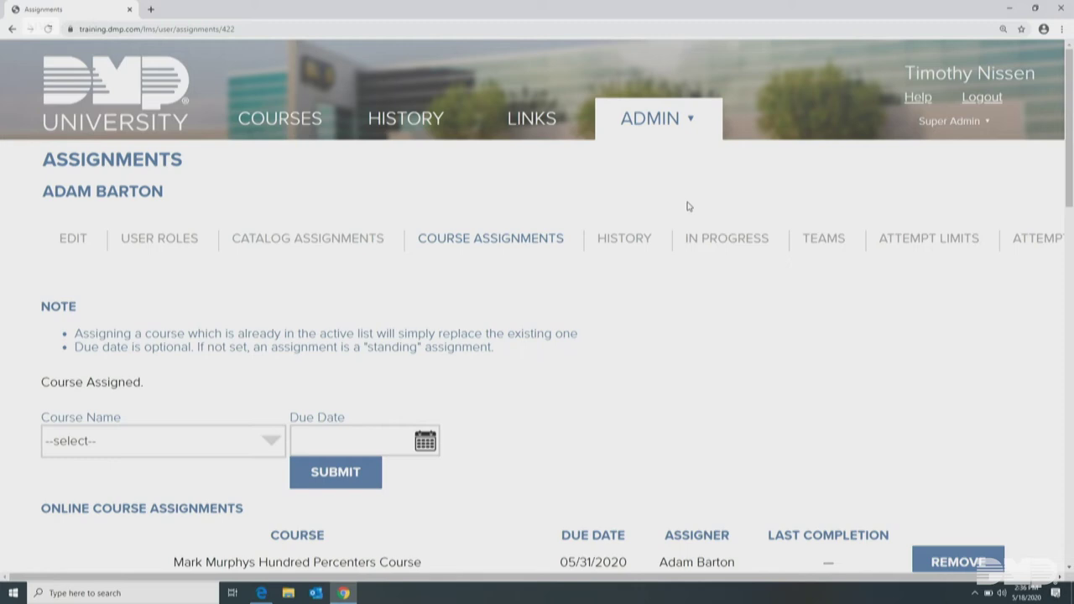
Scroll the Course Assignments page back up to the 'Course Assigned' confirmation
drag(1070, 156, 1070, 213)
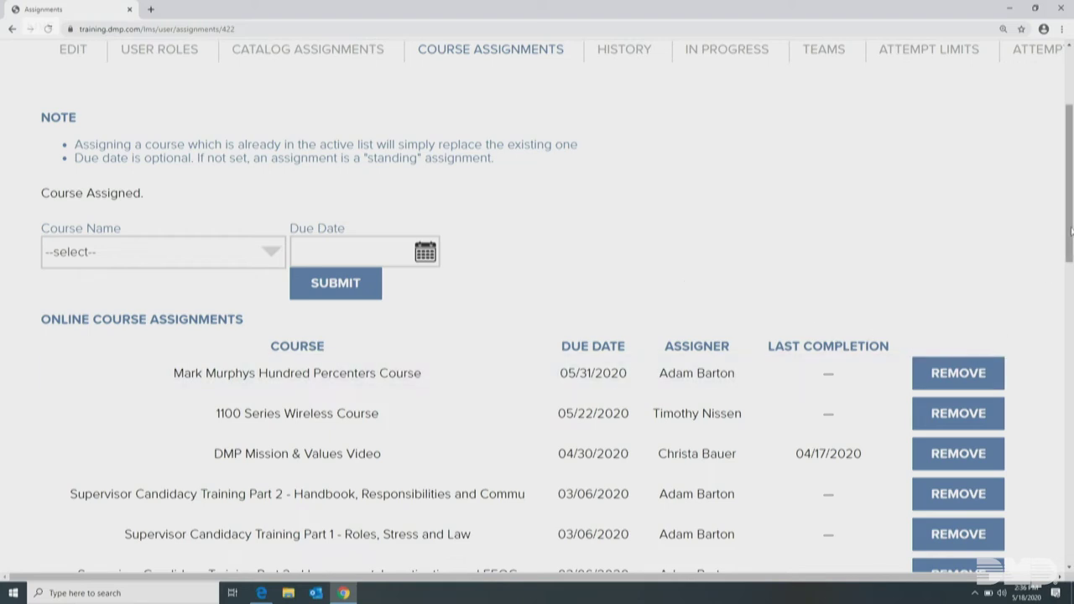
drag(1070, 233, 1069, 168)
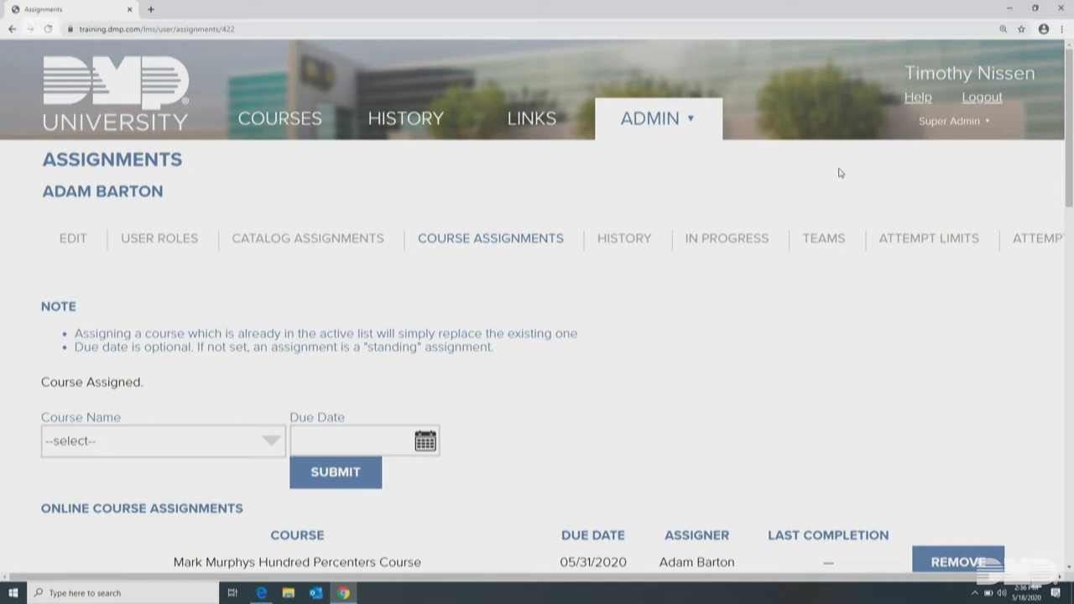
Go to the Admin user list and trim the search term to find the Training account
click(660, 137)
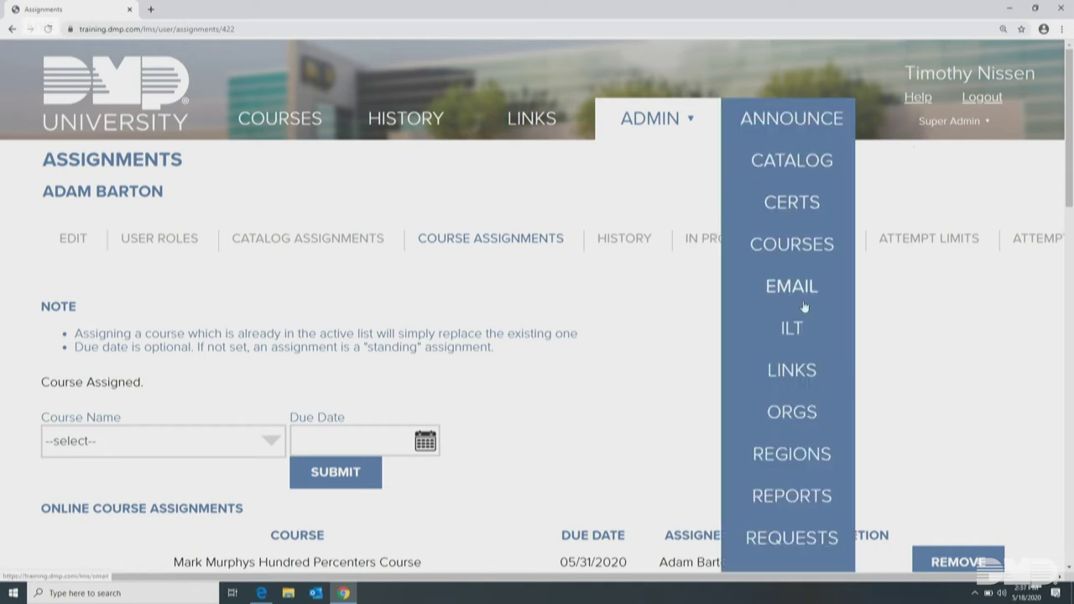
scroll(803, 526, down, 3)
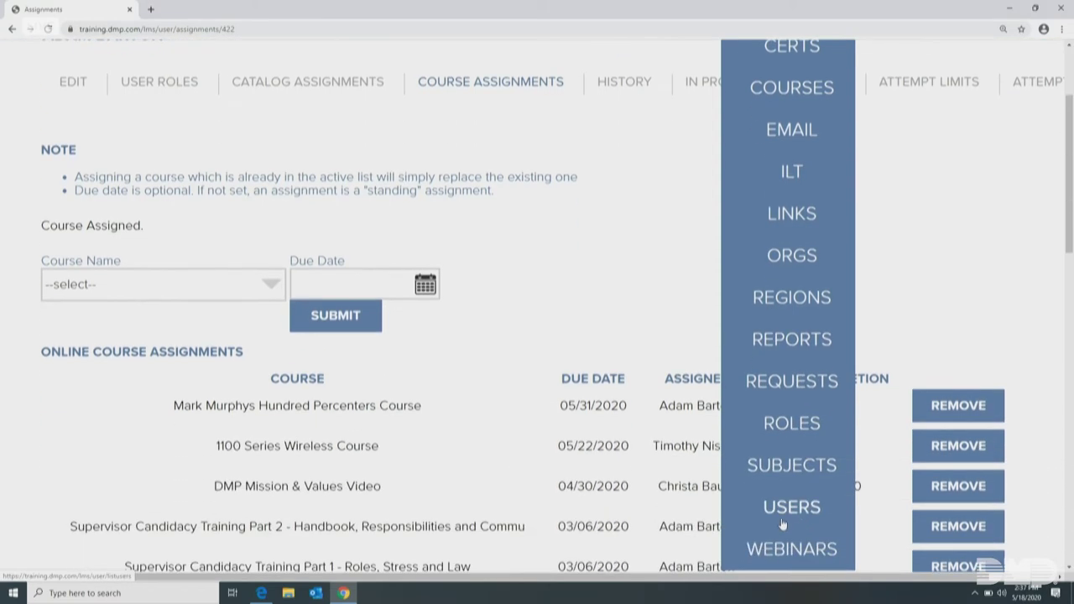
click(782, 508)
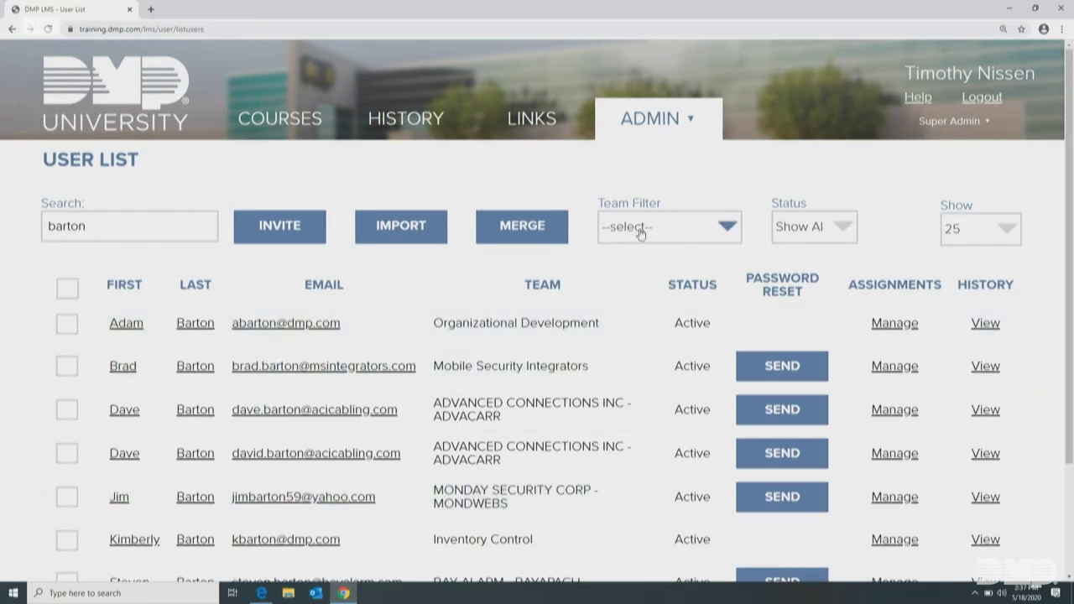
click(93, 229)
key(BackSpace)
key(BackSpace)
key(BackSpace)
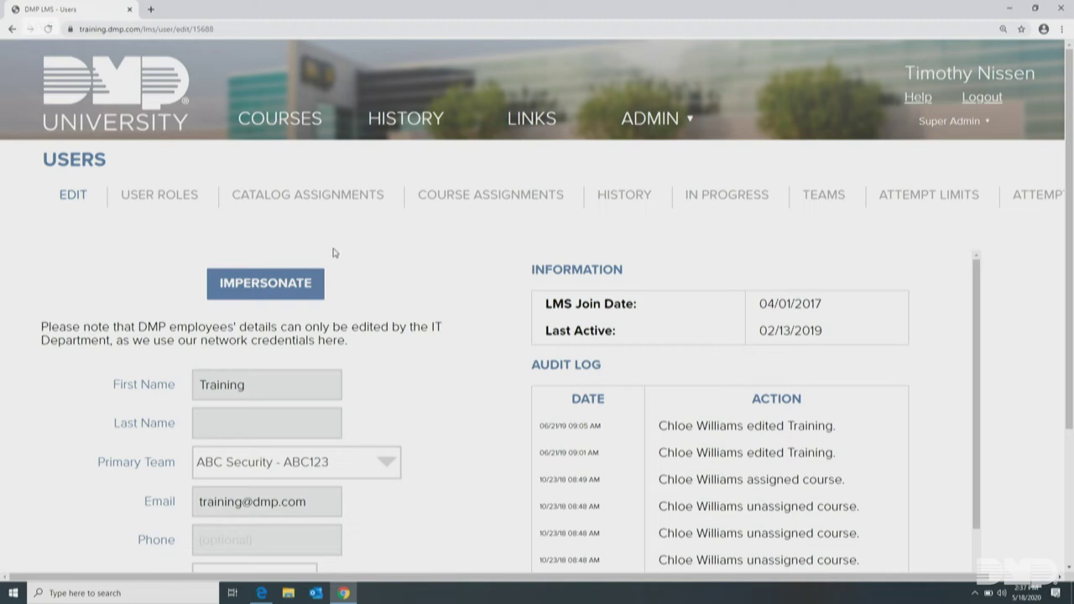
Impersonate the Training user to view its courses, then go to the Reports page
click(259, 286)
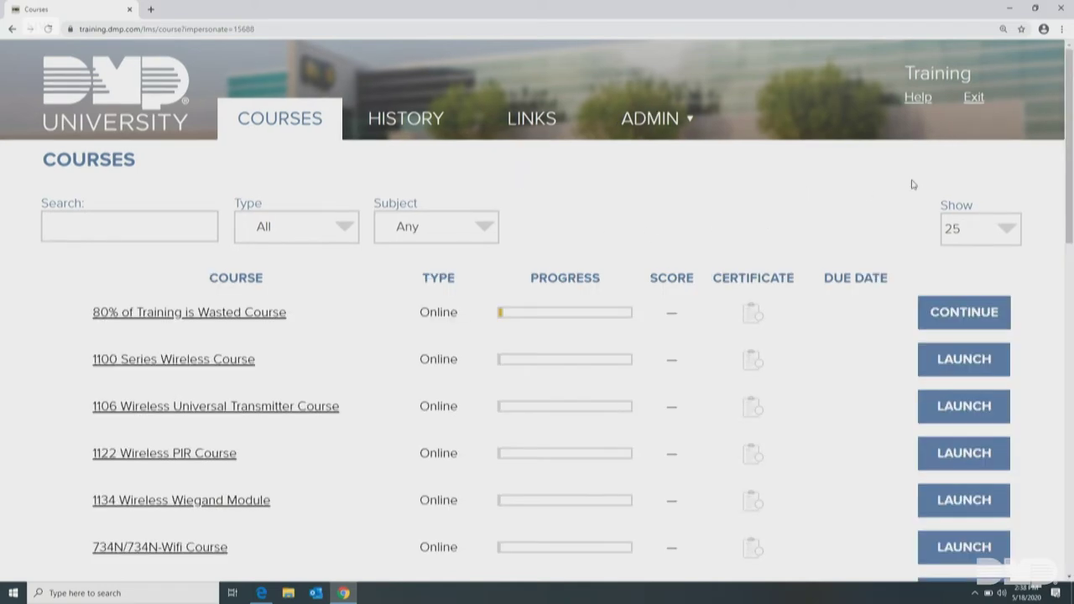
scroll(1070, 128, down, 1)
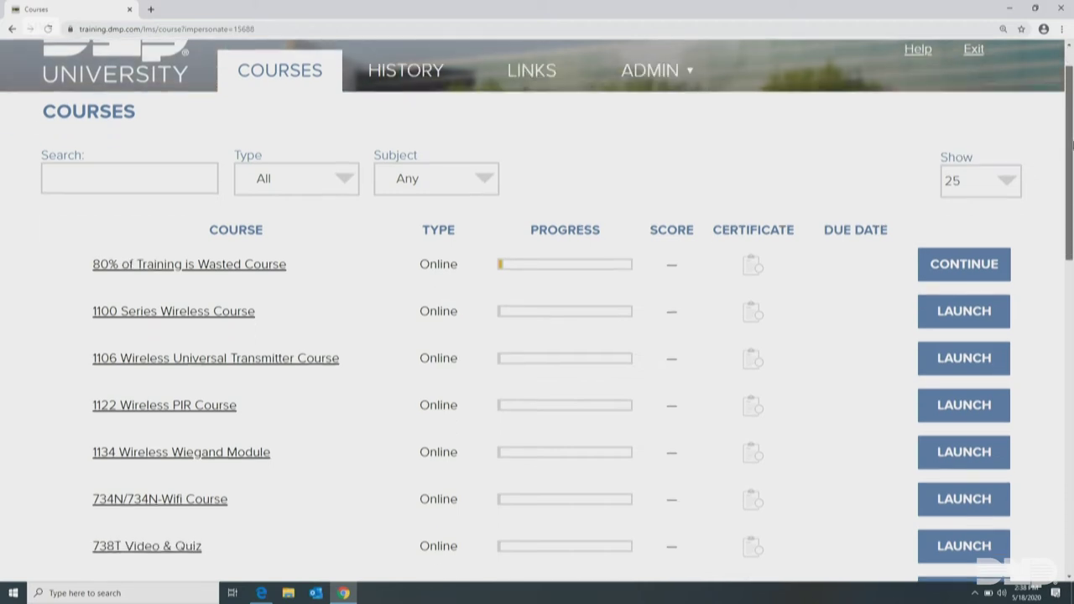
scroll(1069, 128, up, 1)
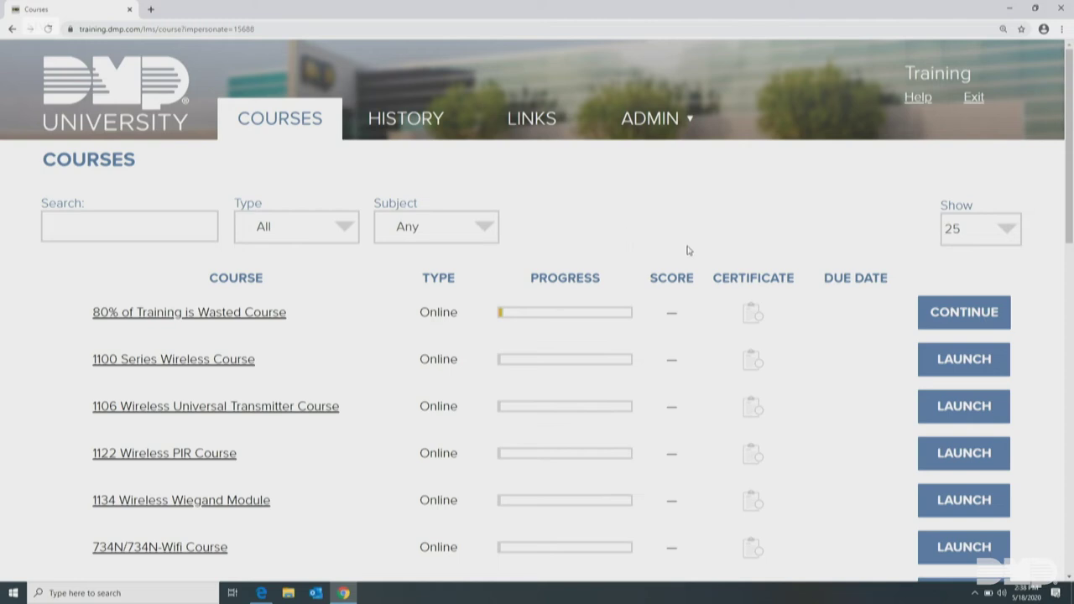
mouse_move(663, 118)
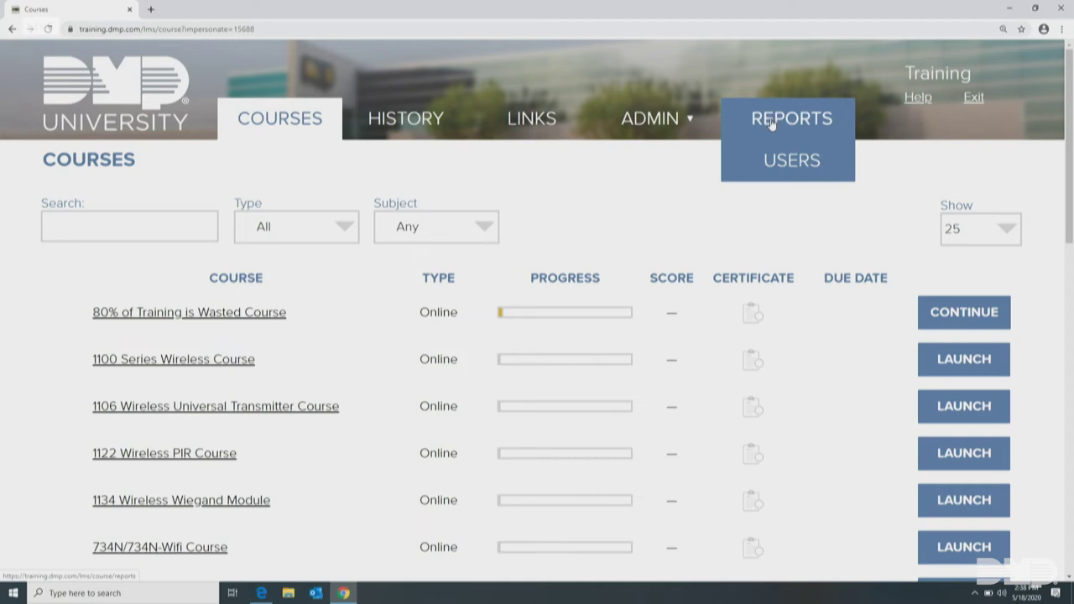
click(770, 123)
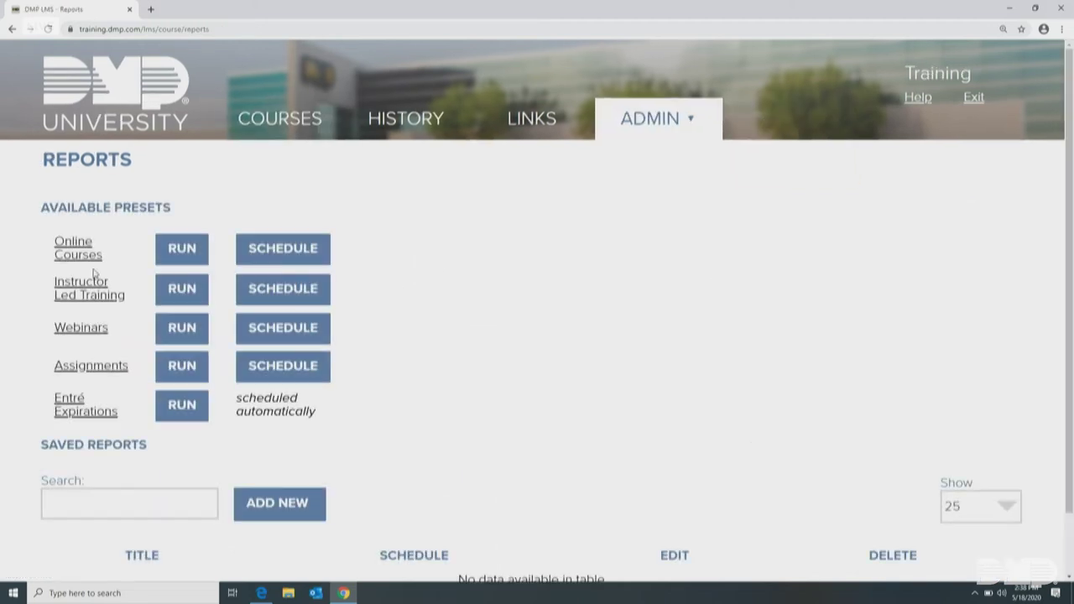
Run the Online Courses preset report for 04/18/2020–05/18/2020, review it, then return to Users
click(70, 249)
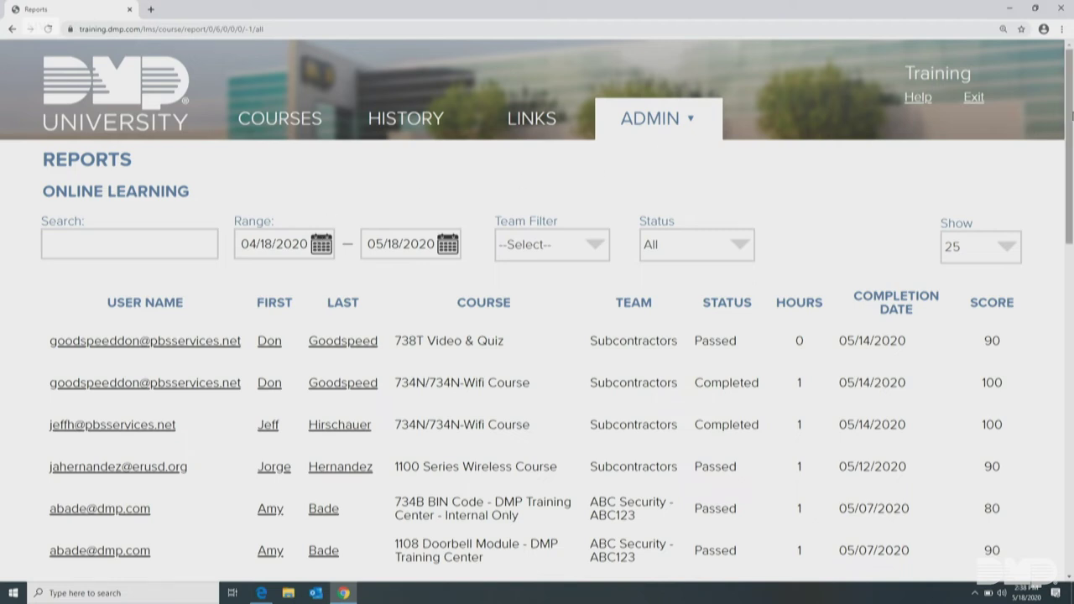
drag(1070, 115, 1071, 143)
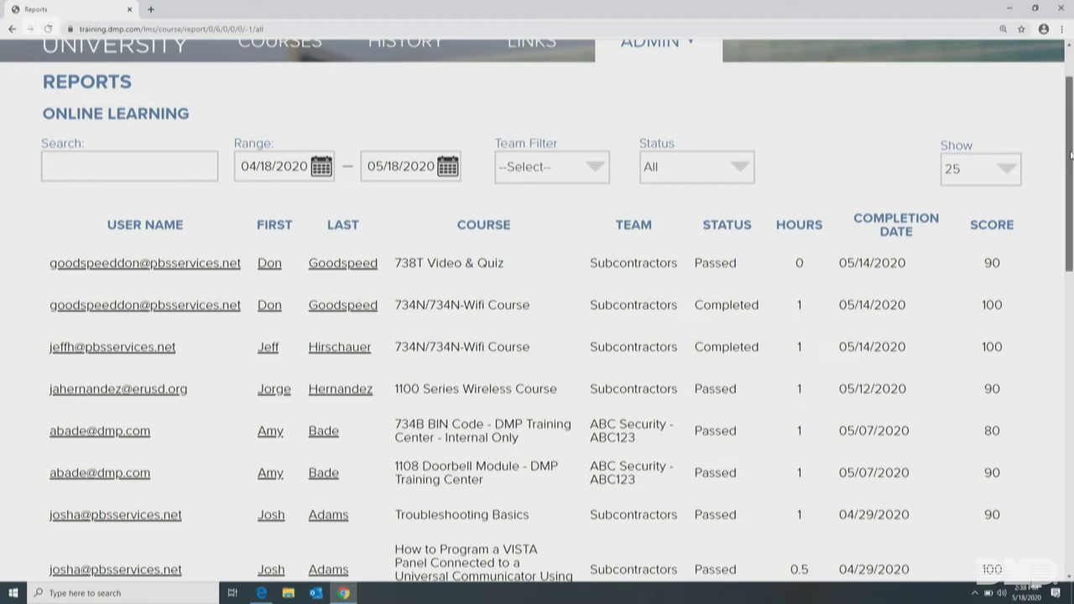
drag(1070, 143, 1071, 467)
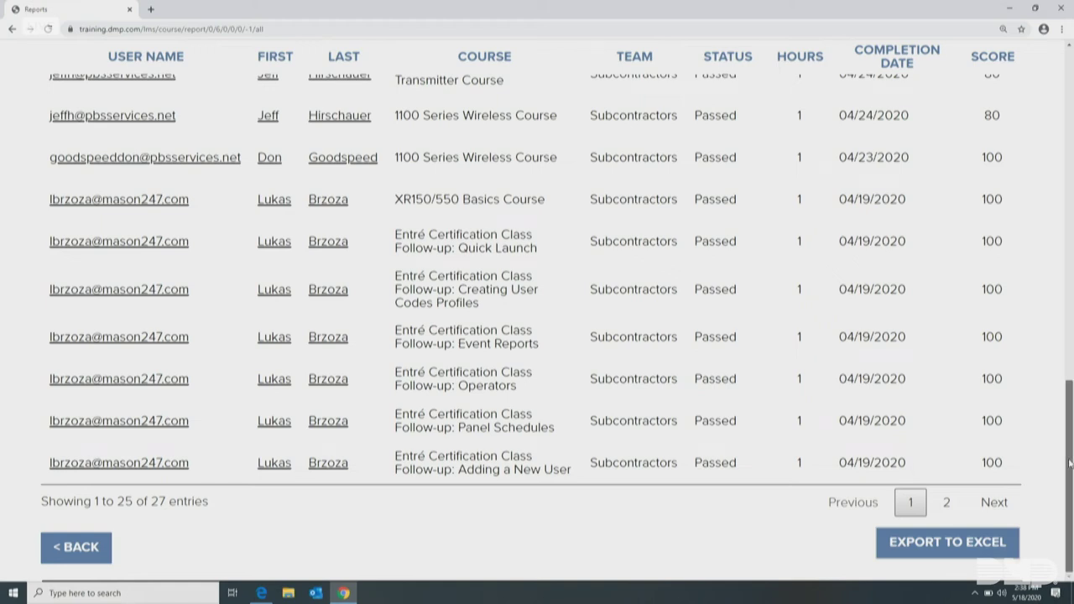
drag(1072, 468, 1072, 128)
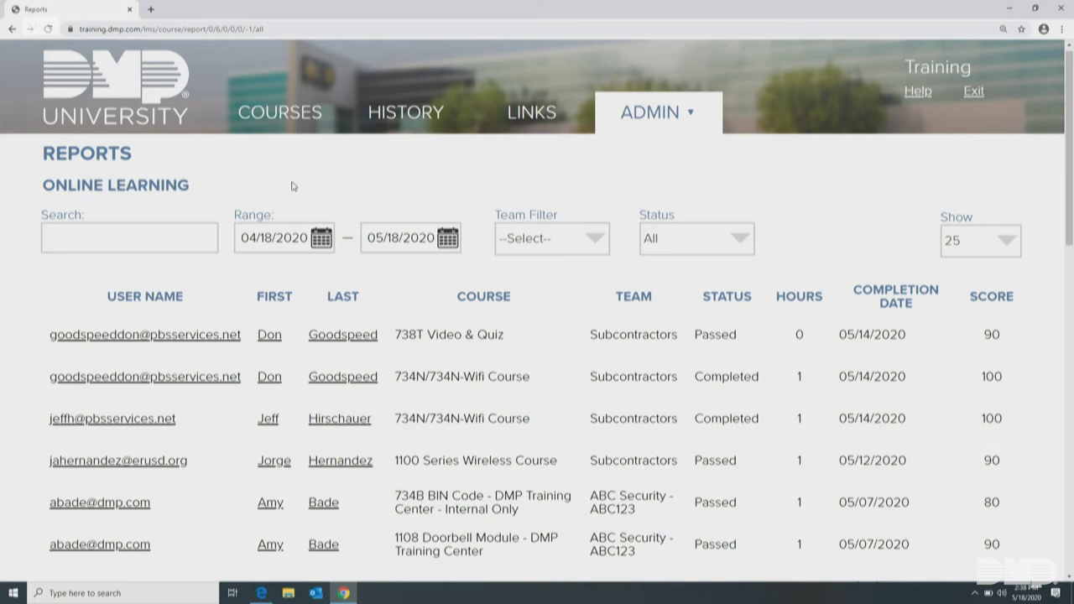
mouse_move(638, 112)
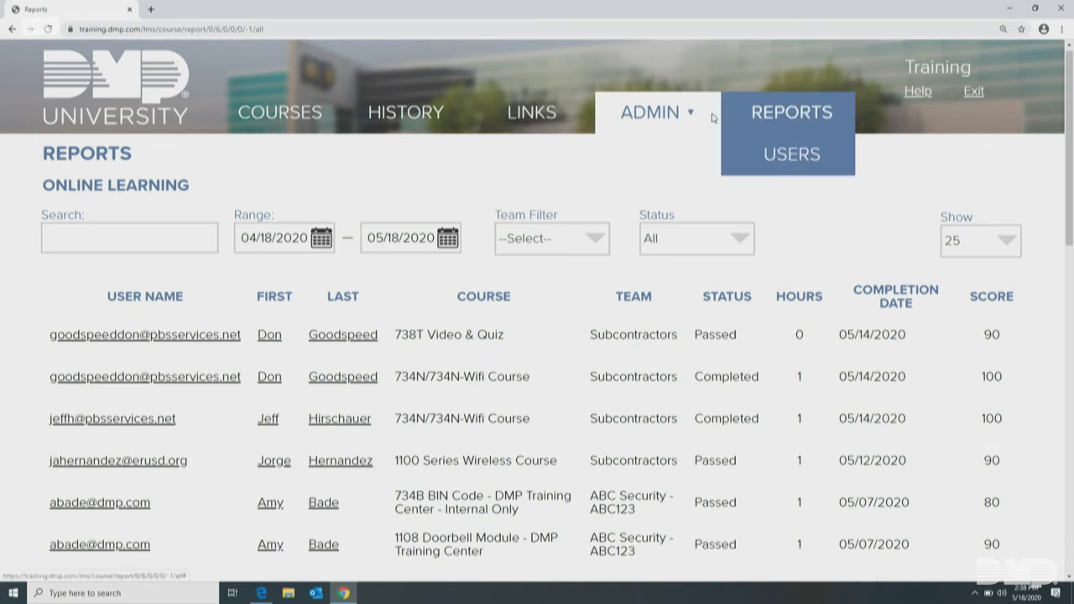
click(788, 156)
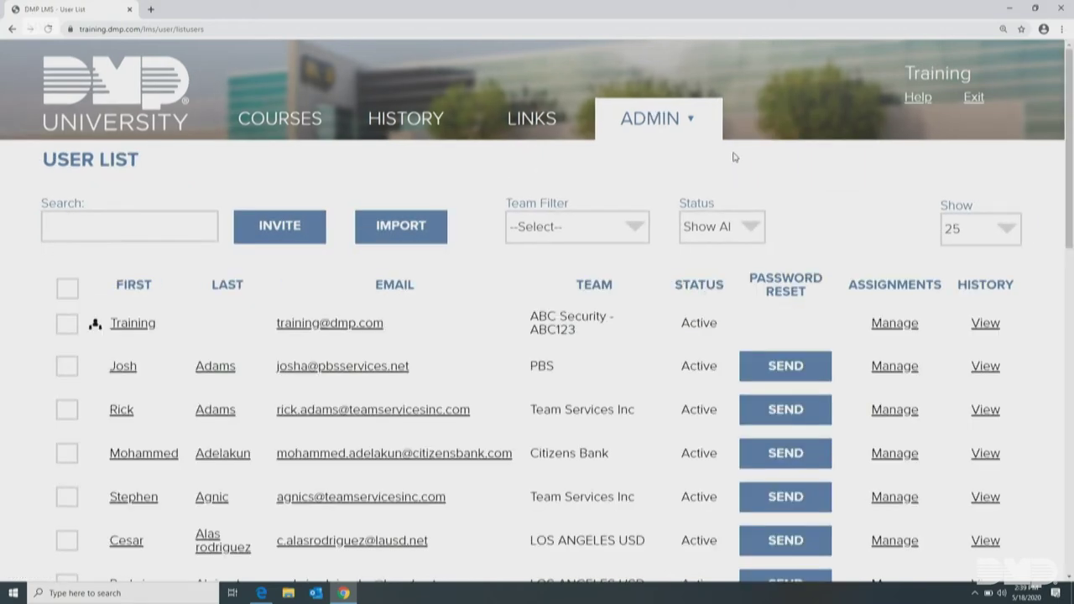
Start a new user invite with primary team ABC Security - ABC123
click(271, 231)
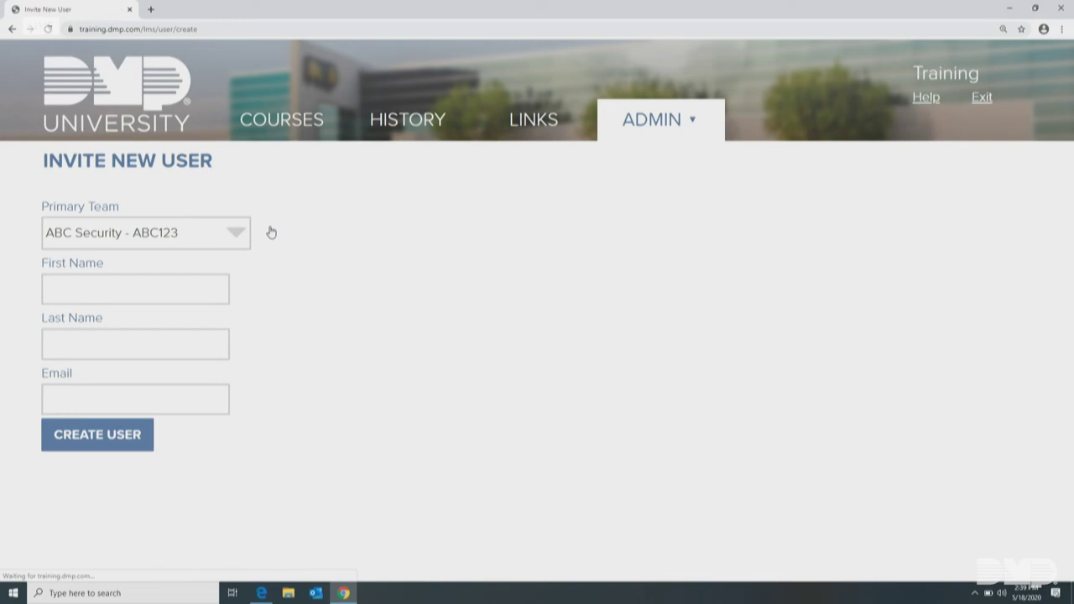
click(117, 238)
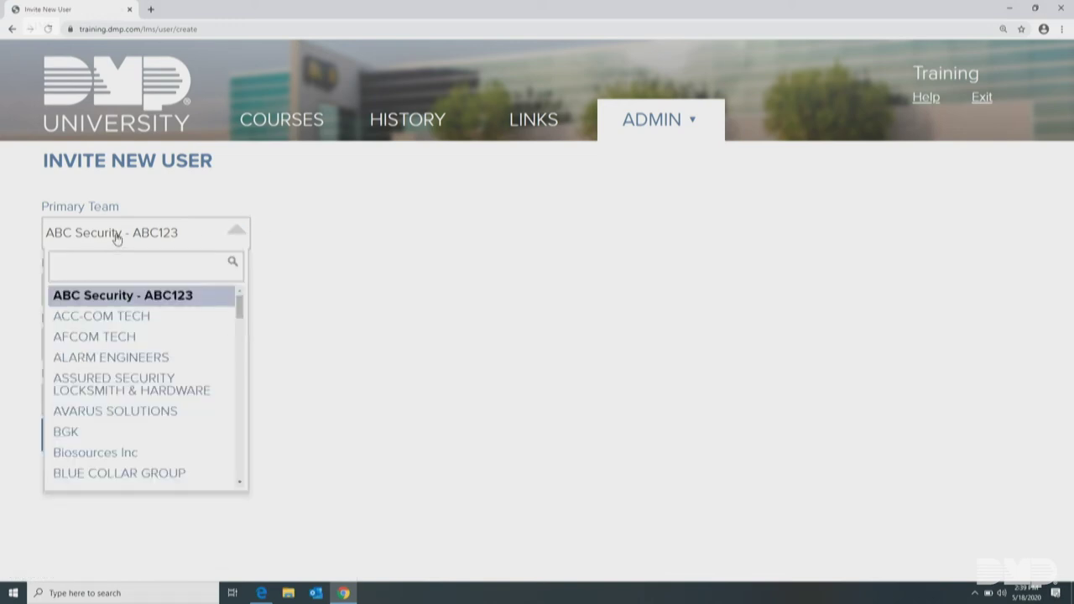
text(tr)
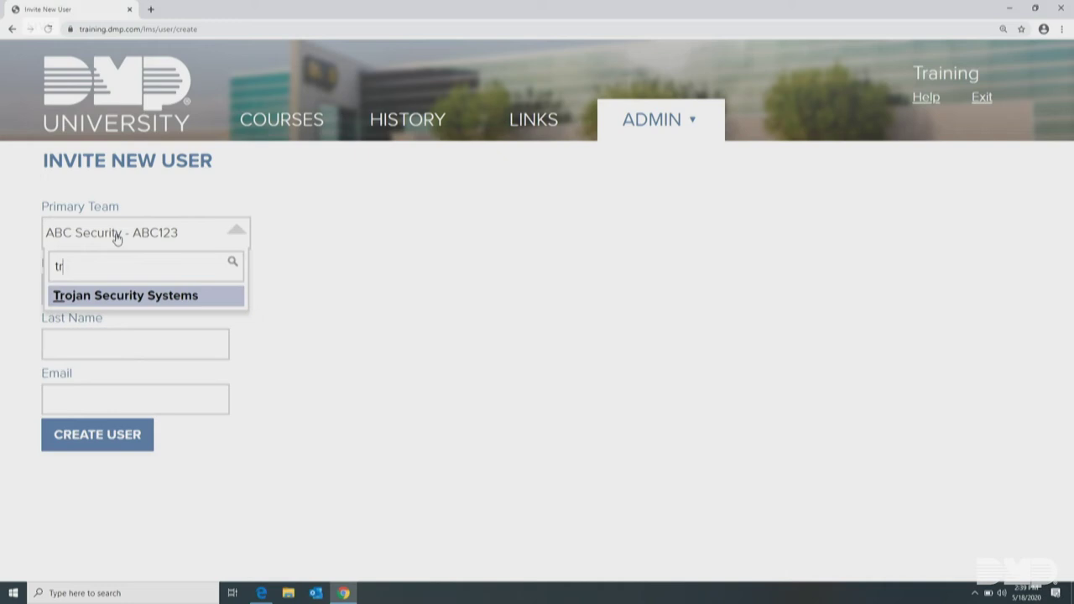
text(a)
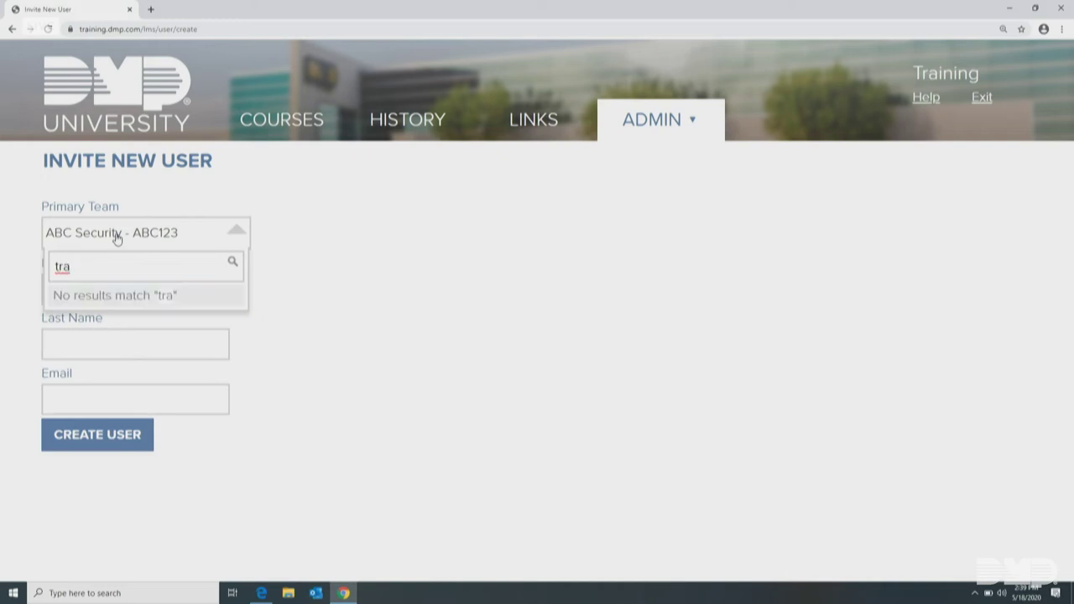
click(104, 234)
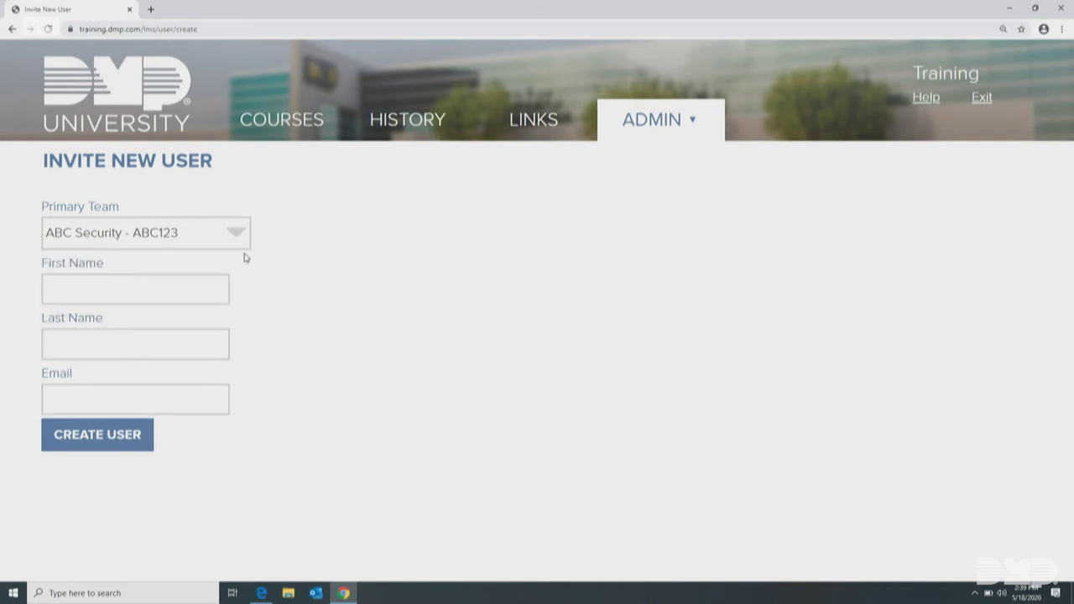
Enter the new user's first and last name, then leave the form unsent for Courses
click(120, 282)
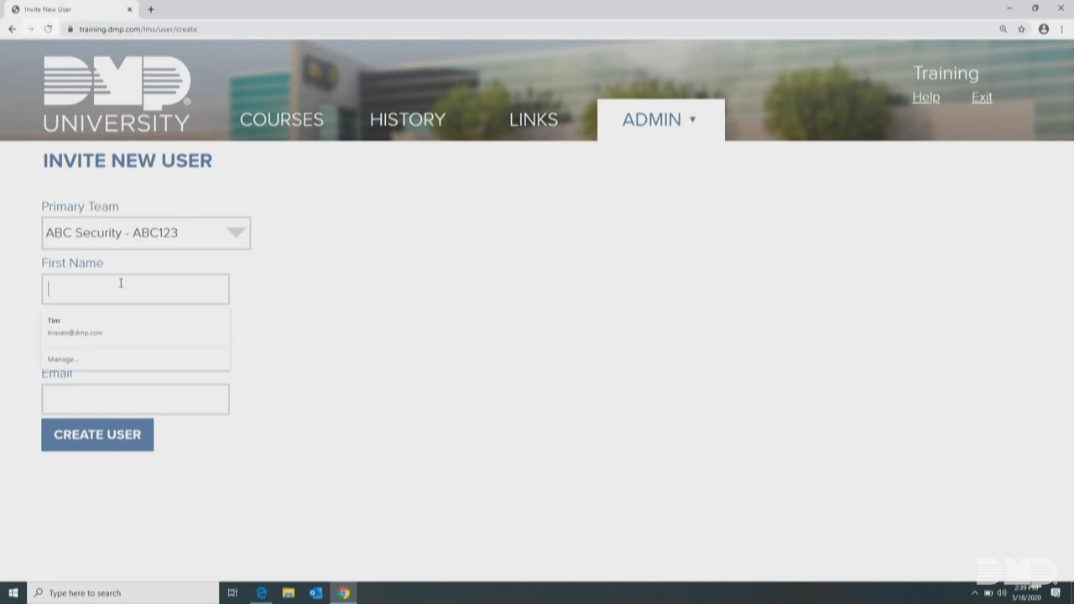
text(Bill)
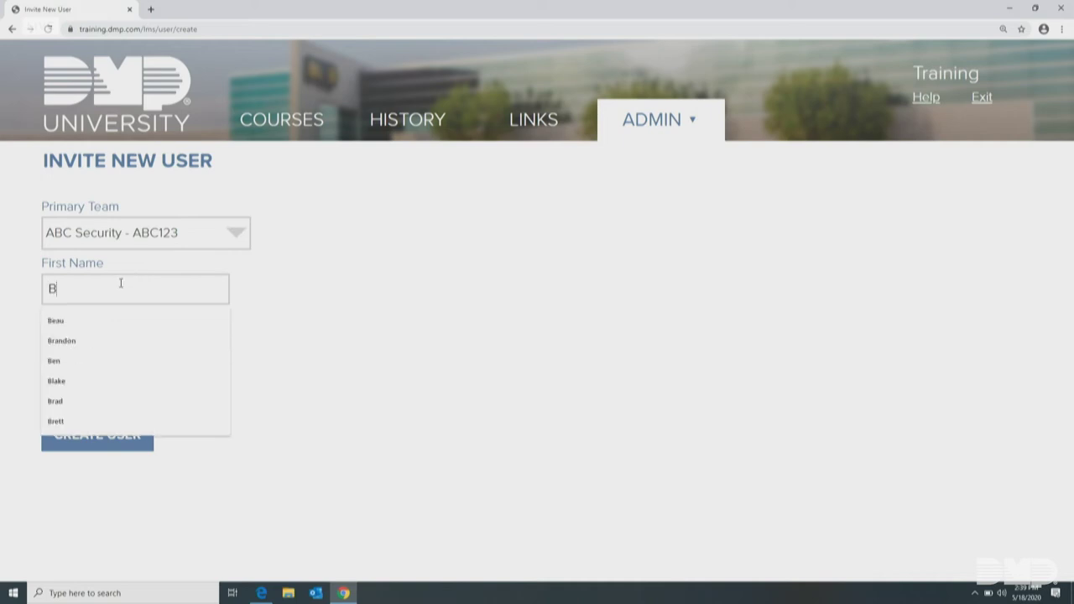
click(96, 341)
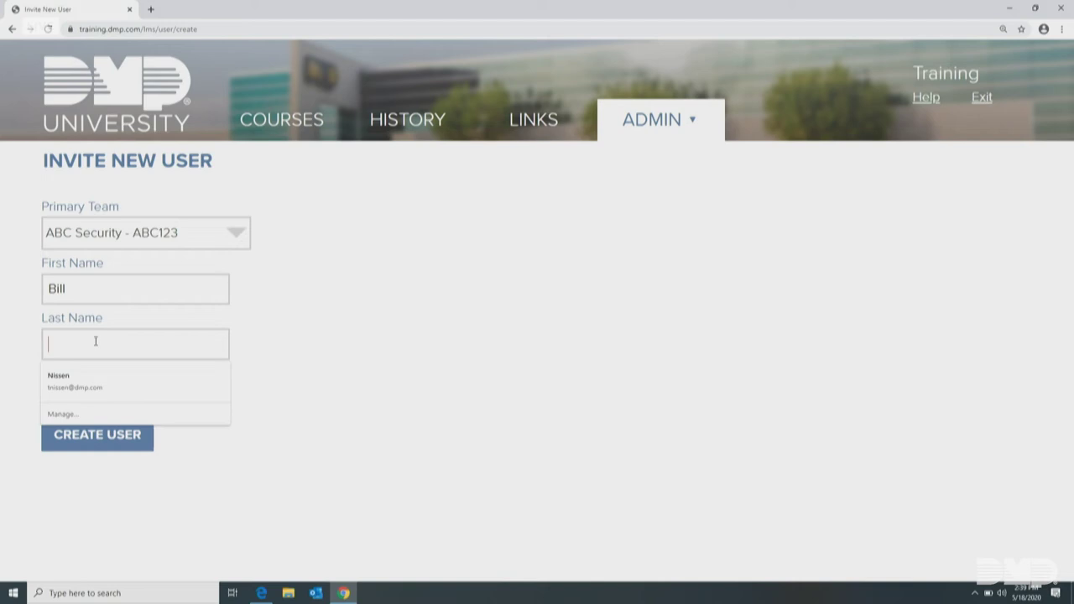
text(Smith)
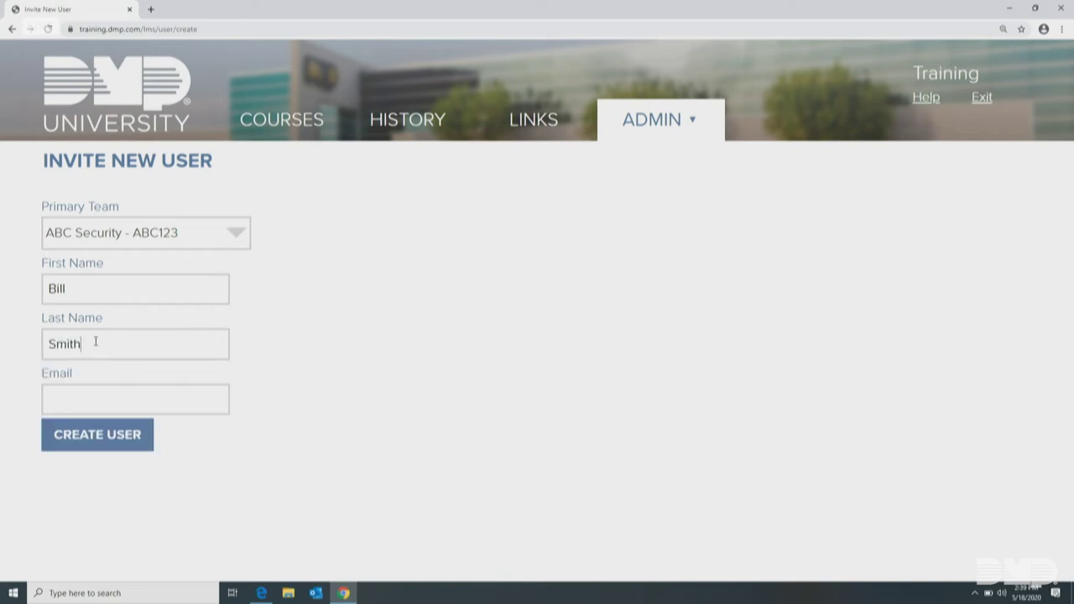
click(97, 399)
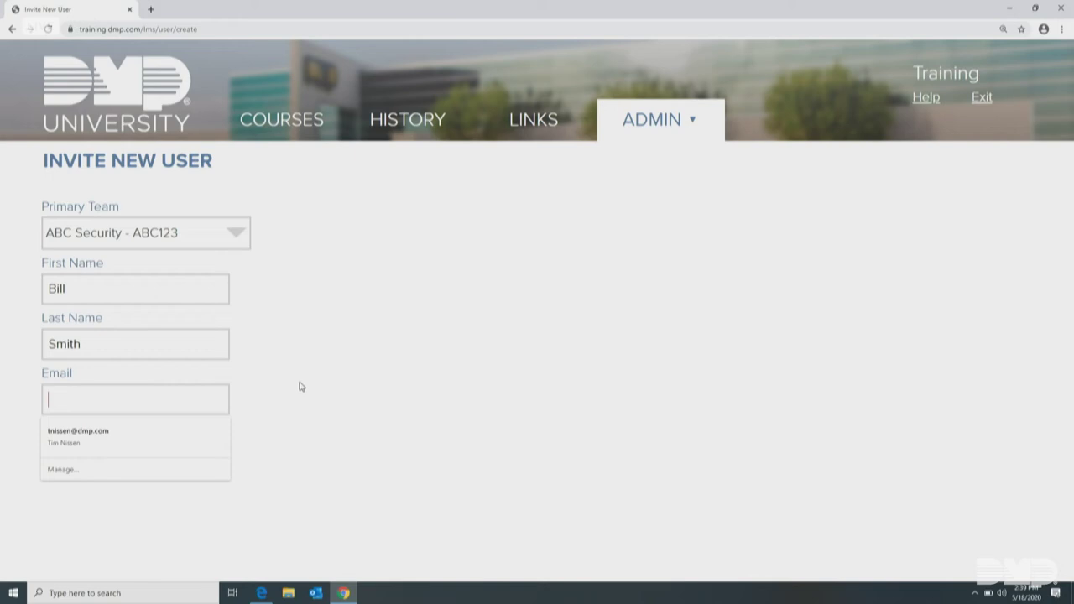
click(275, 125)
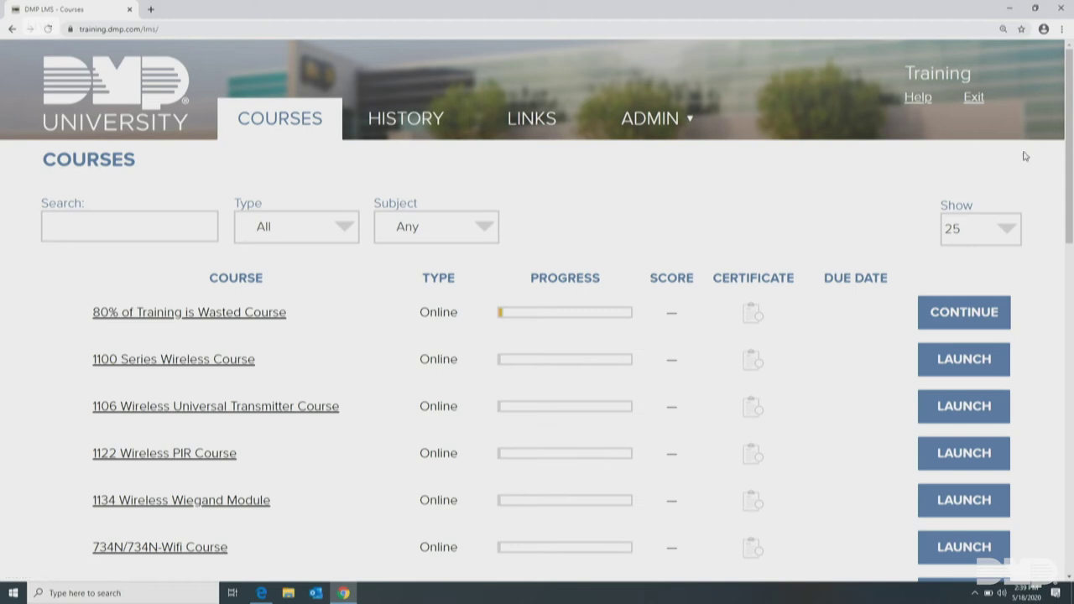
Open the Useful Links page and scroll through CEU Facts & Tools, DMP Website and Guides at a Glance
mouse_move(1070, 154)
mouse_down()
mouse_move(1072, 220)
mouse_move(1071, 151)
mouse_up()
click(532, 129)
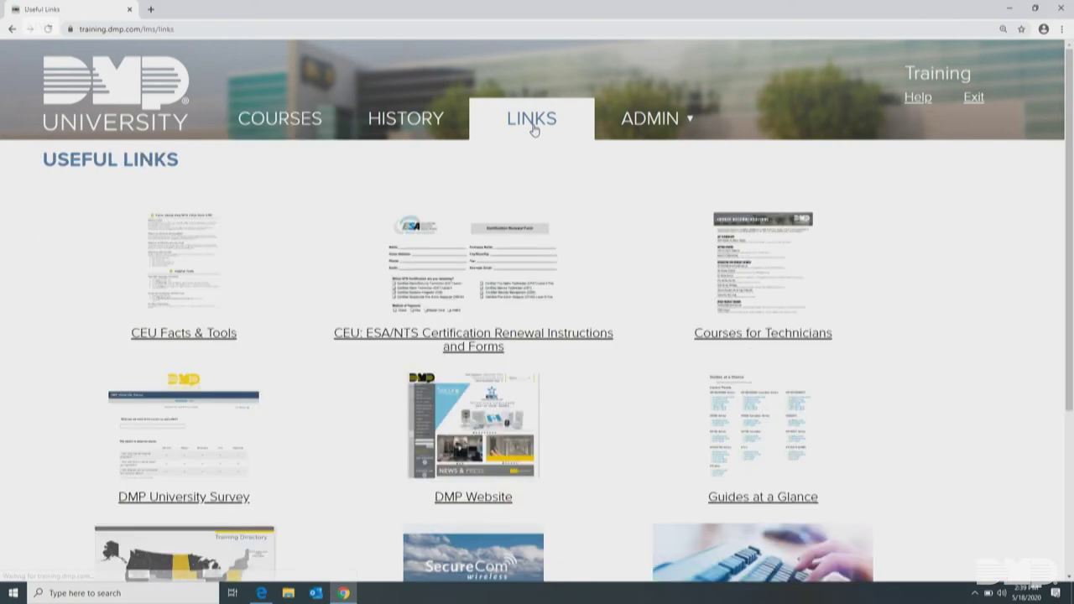
mouse_move(635, 137)
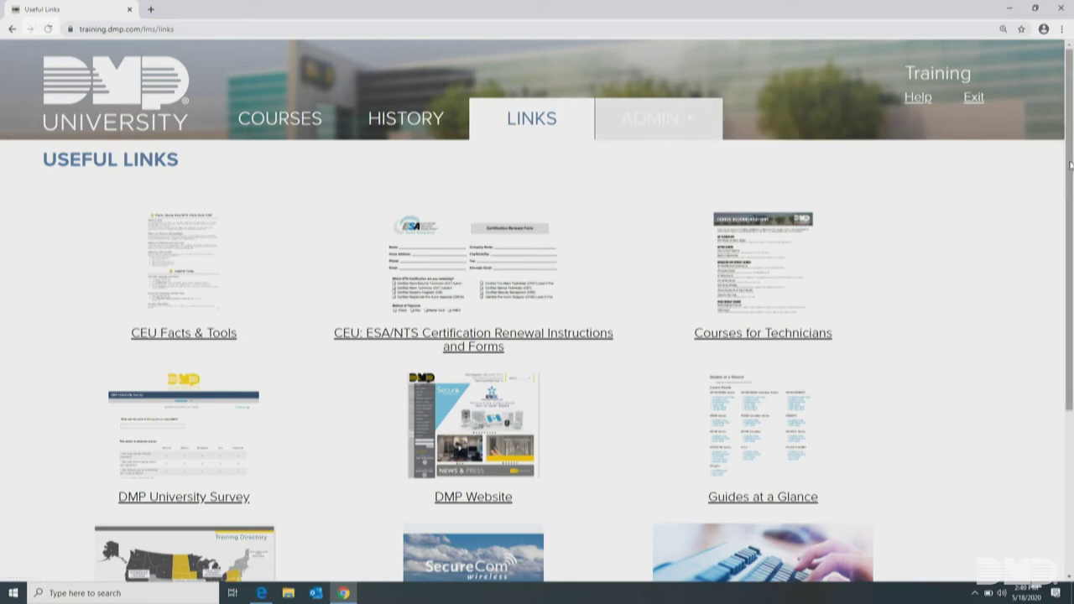
drag(1070, 164, 1050, 134)
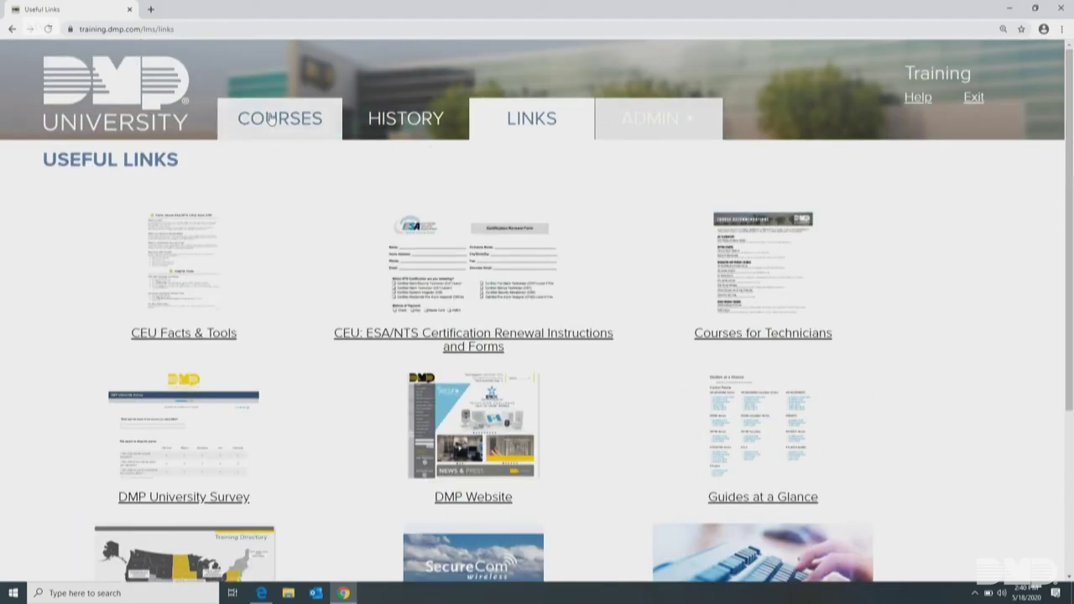
Return to the Courses catalog, scroll down to the 25-of-62 pagination, then back to the top
click(270, 120)
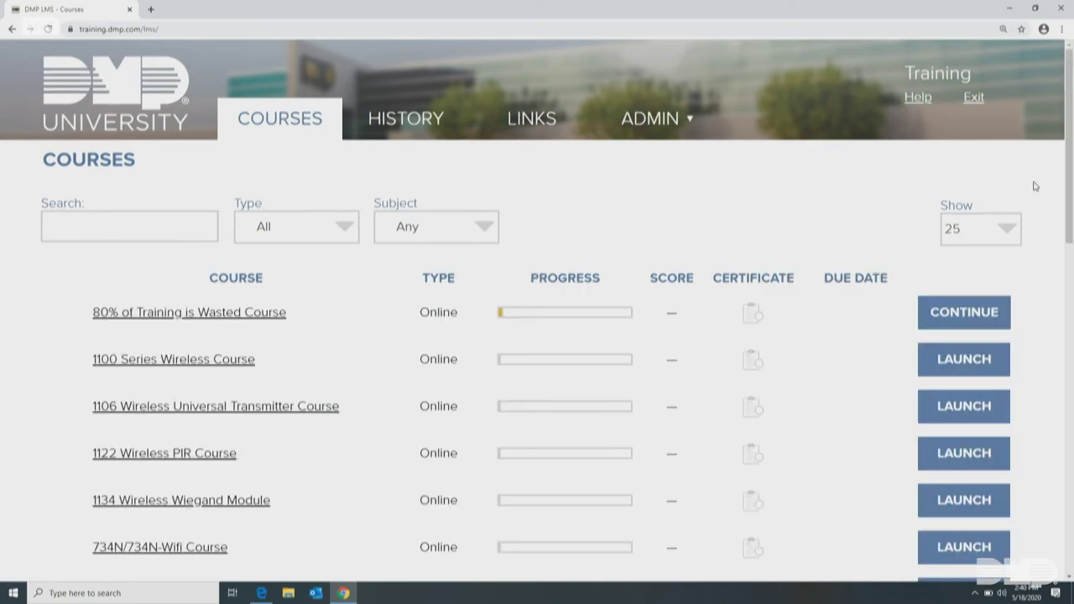
drag(1070, 157, 1072, 257)
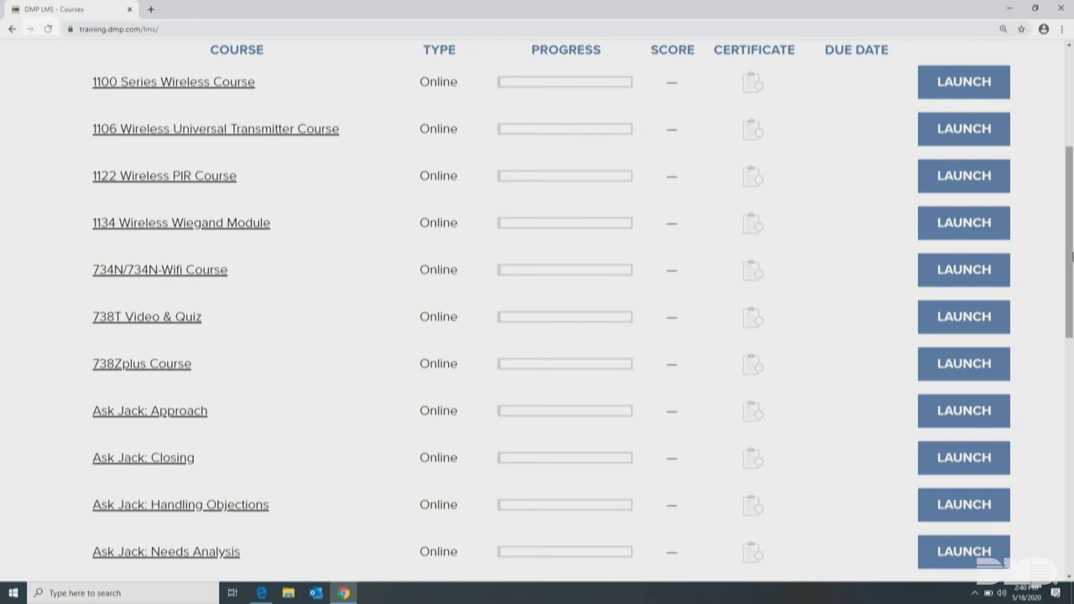
drag(1069, 250, 1072, 486)
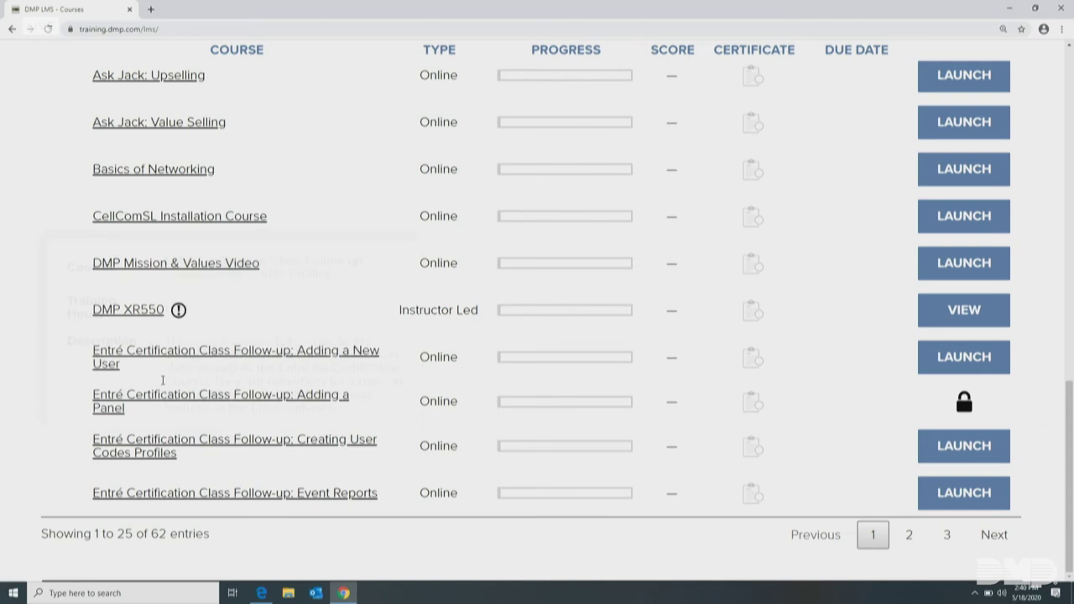
mouse_move(102, 311)
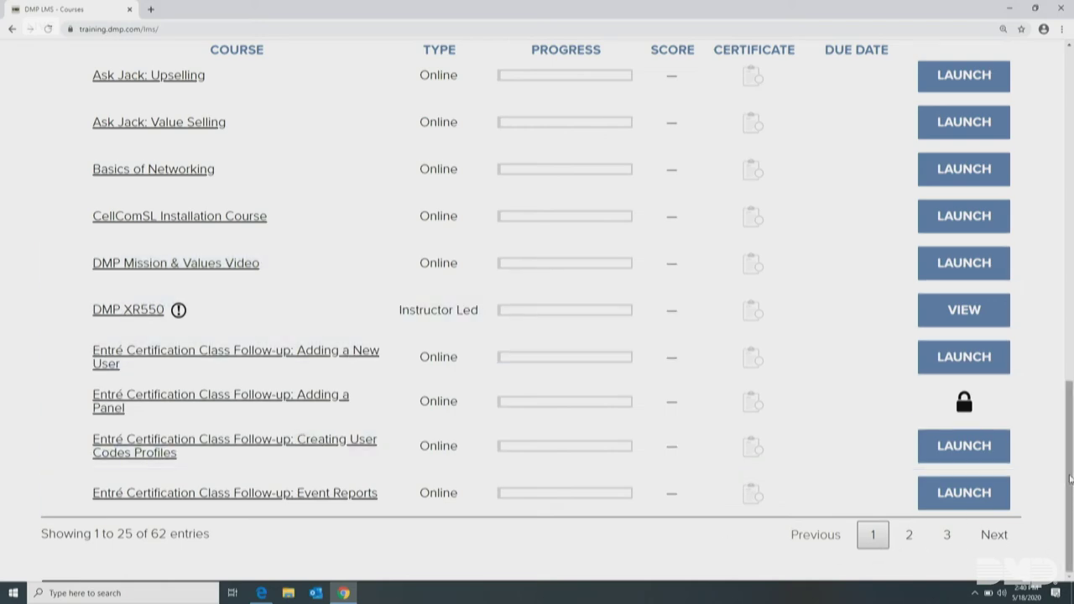
scroll(1071, 478, up, 15)
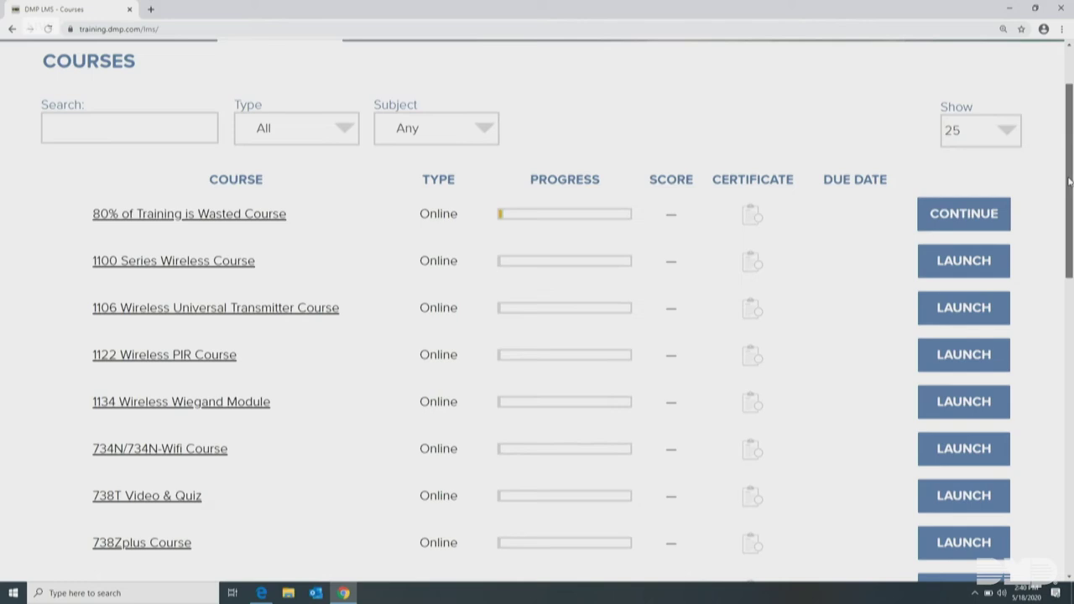
Set the Show page size to 250 so all 62 courses list together, and scroll through them
click(970, 238)
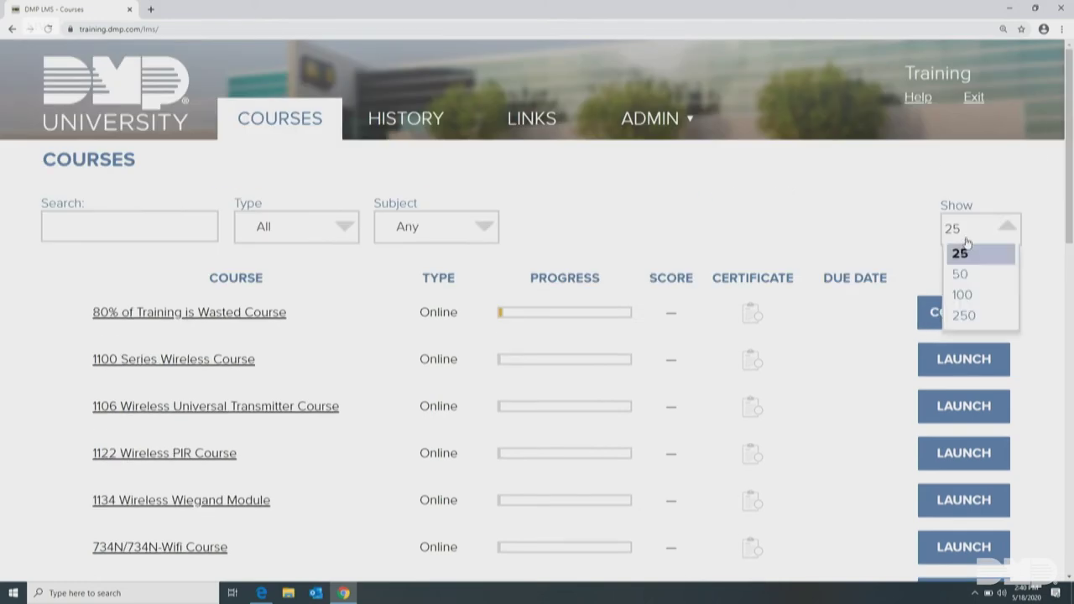
click(962, 316)
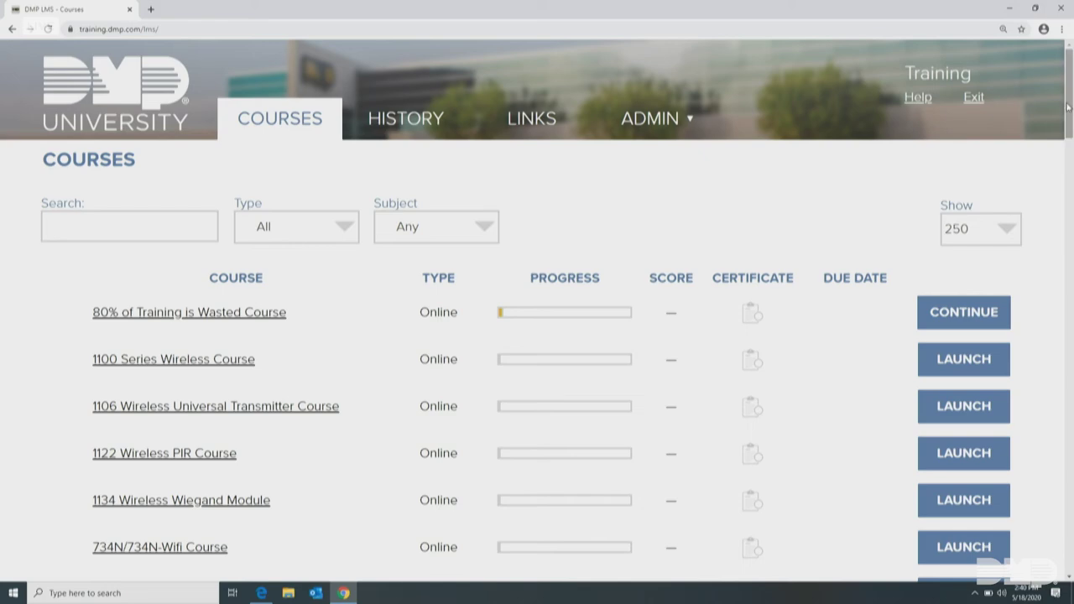
drag(1068, 107, 1069, 140)
drag(1072, 183, 1071, 414)
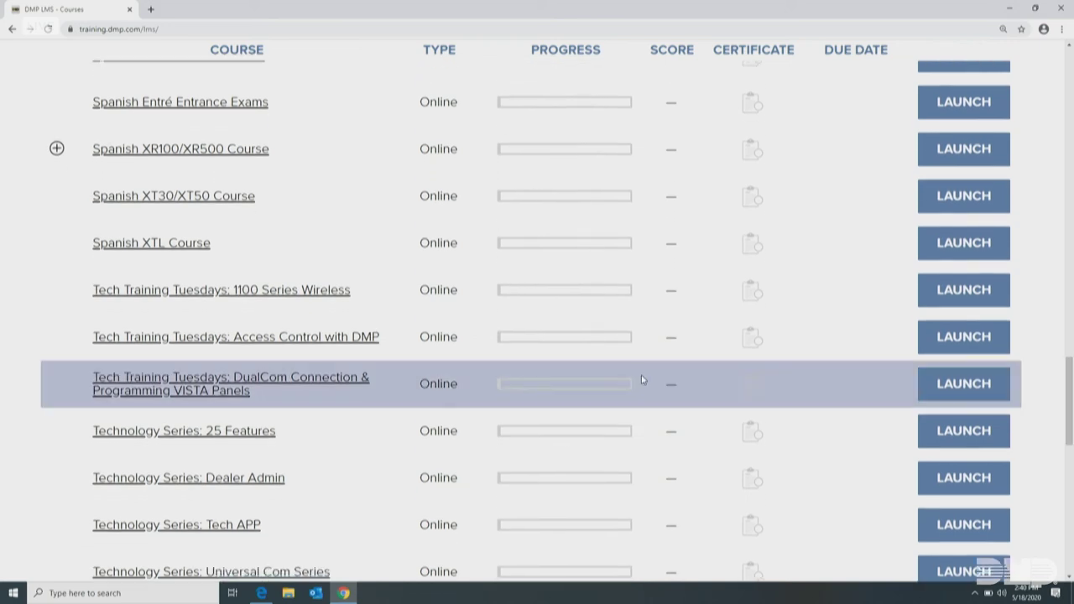
mouse_move(128, 298)
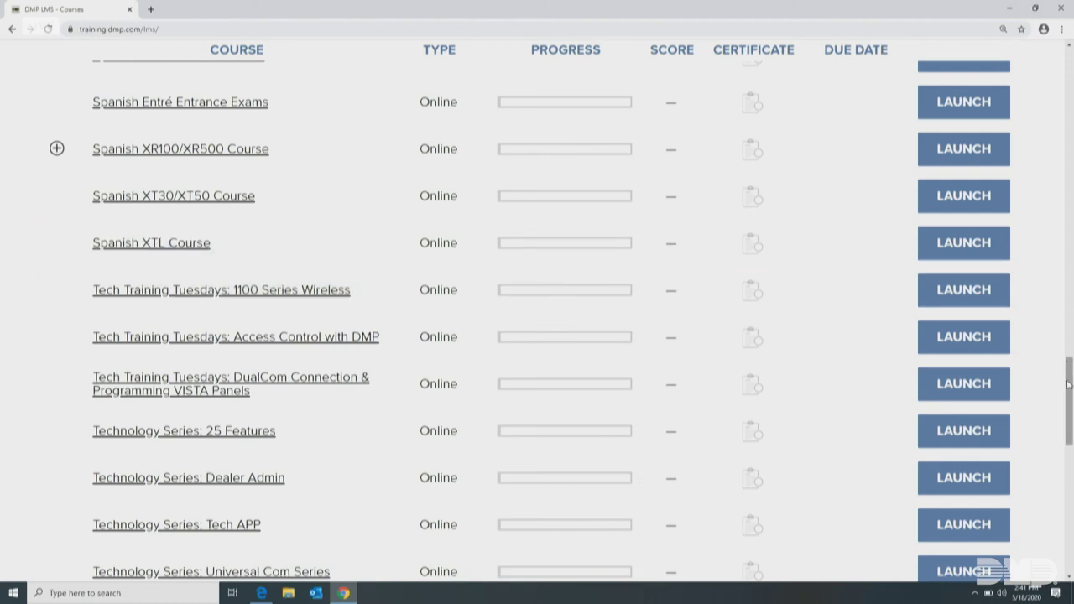
scroll(1070, 392, down, 1)
drag(1070, 392, 1072, 510)
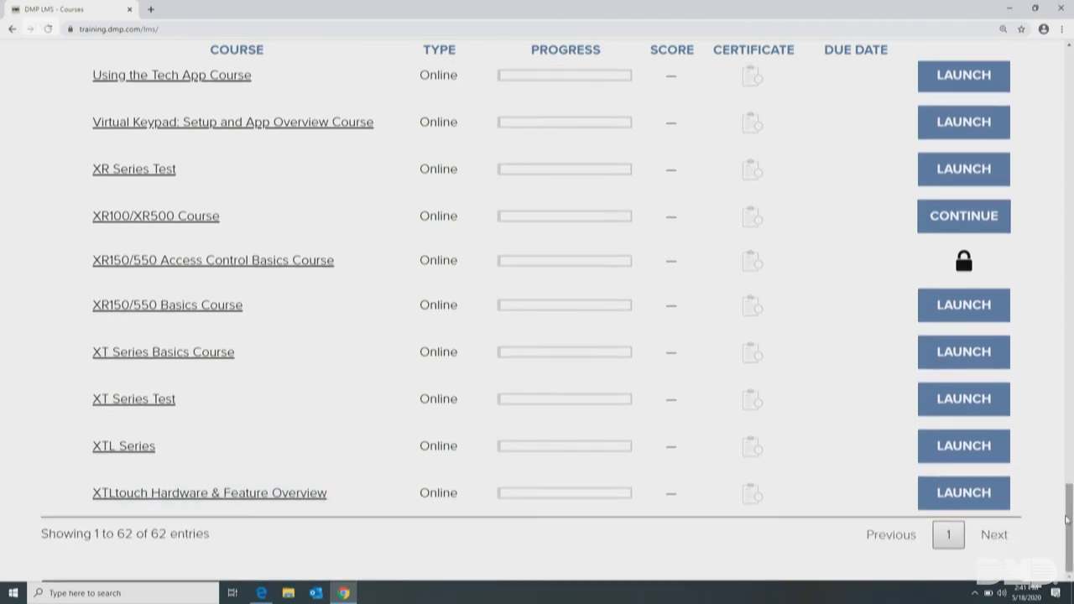
drag(1069, 519, 1070, 84)
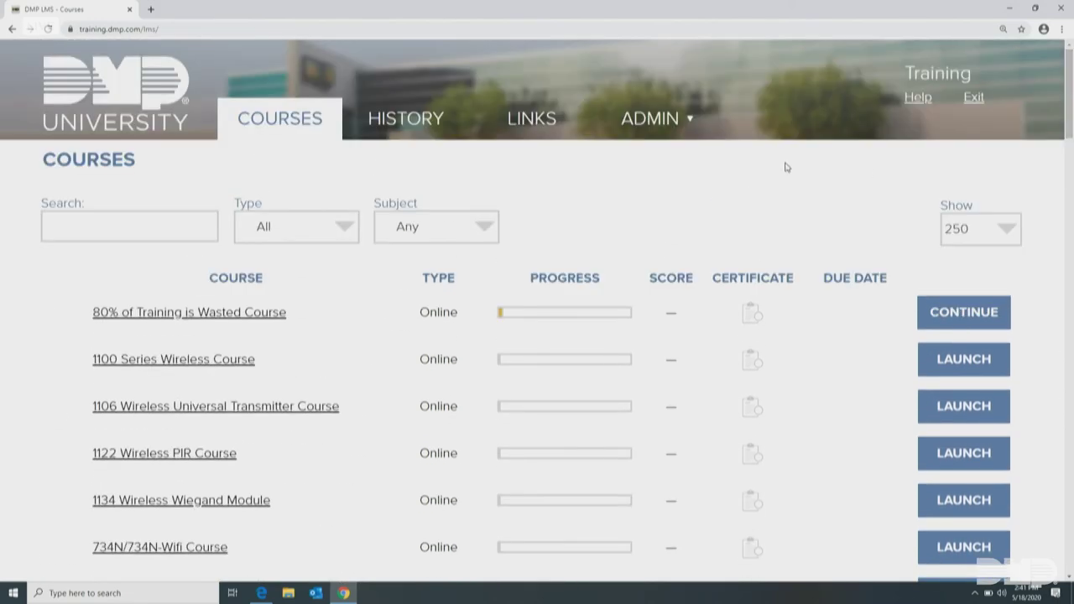
Open Course History, view the XT Firmware training certificate, and close its tab
click(400, 126)
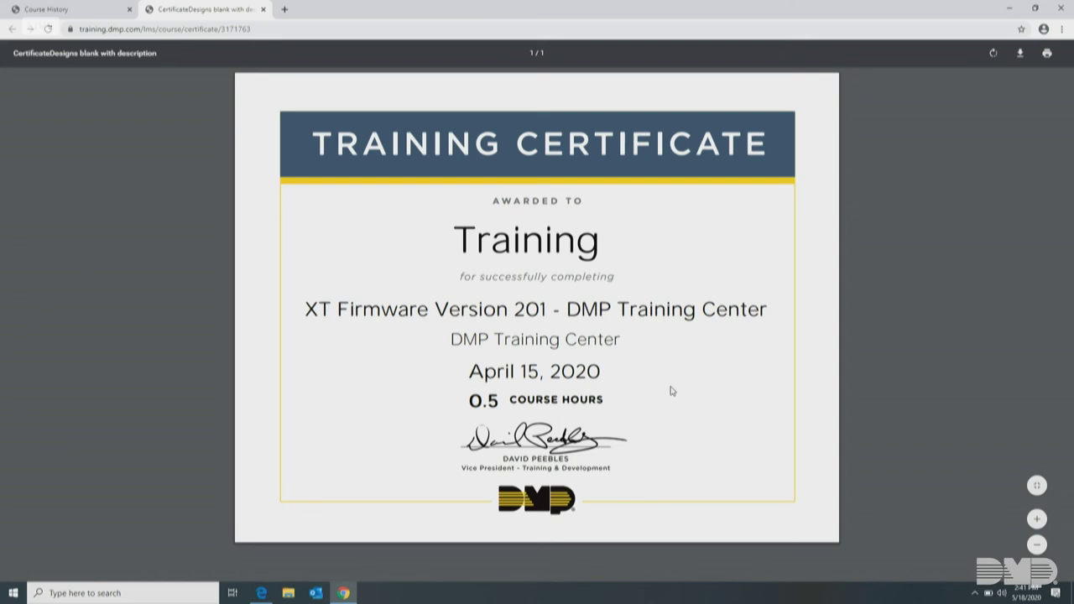
click(262, 9)
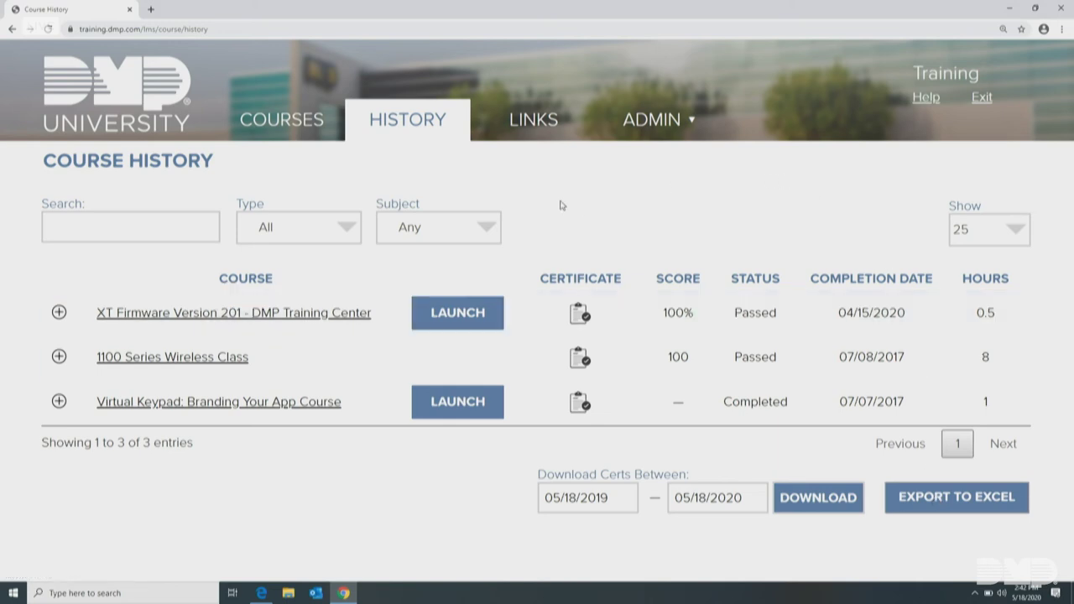
Go back to the Courses catalog showing entries 1 to 25 of 62 and scroll down
click(277, 124)
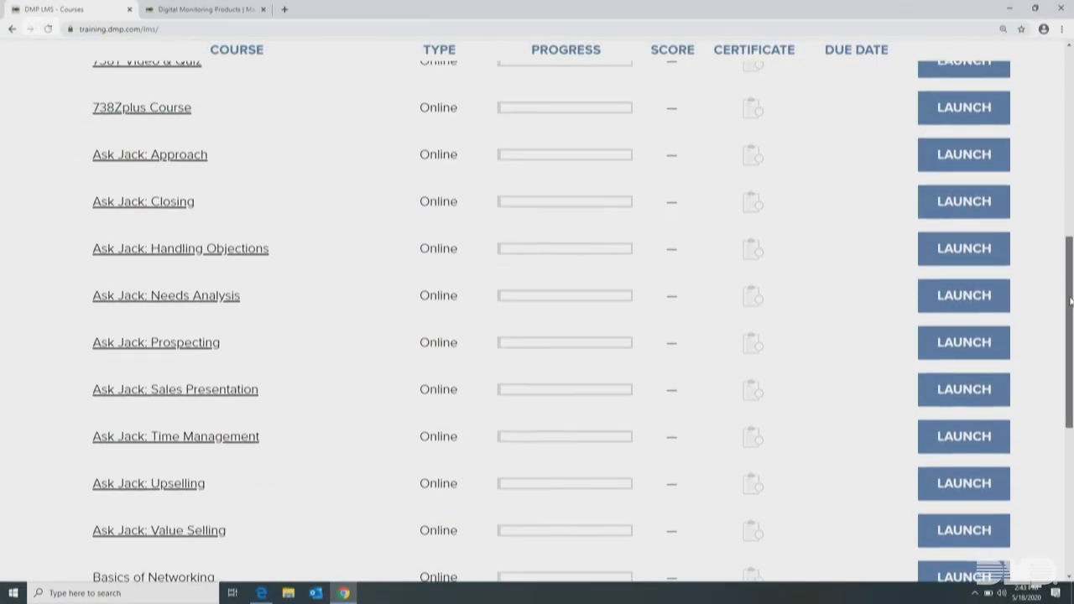
drag(1070, 301, 1070, 444)
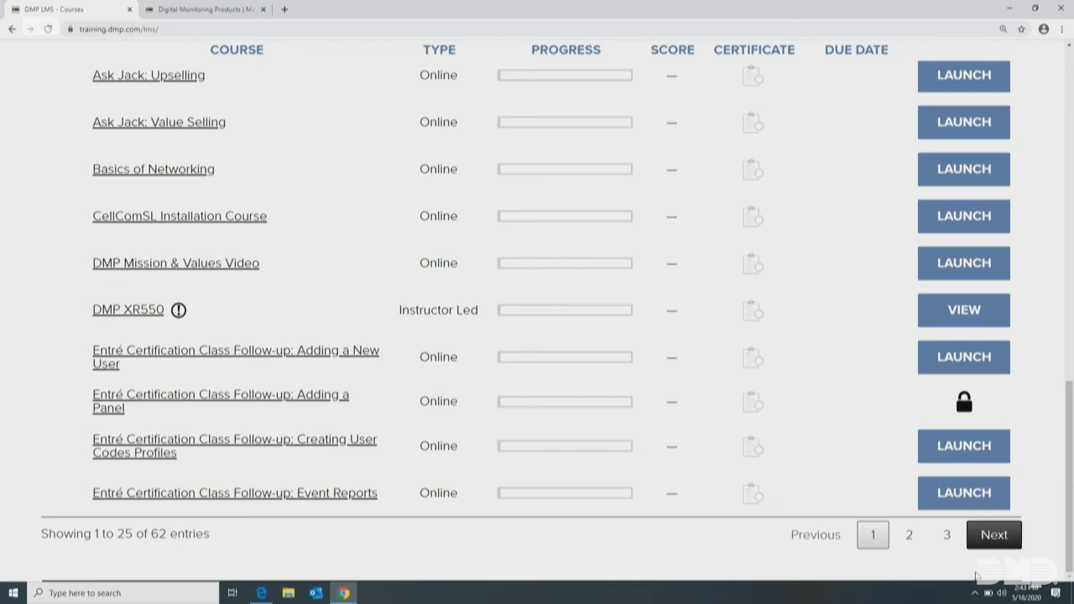
Page through the catalog to its last page, entries 51–62, previewing course title details
click(908, 538)
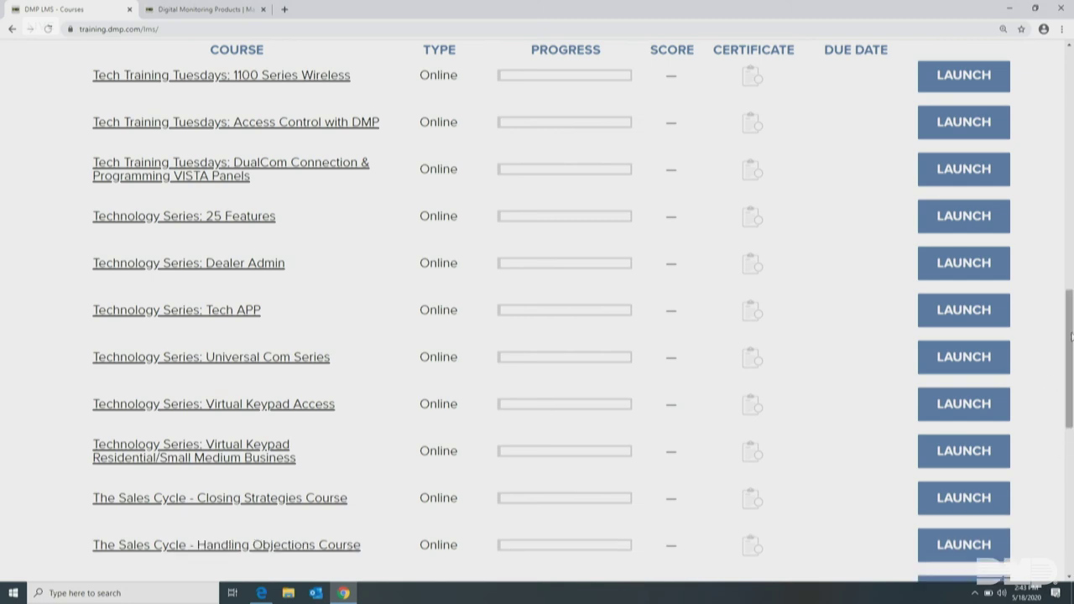
drag(1071, 339, 1071, 474)
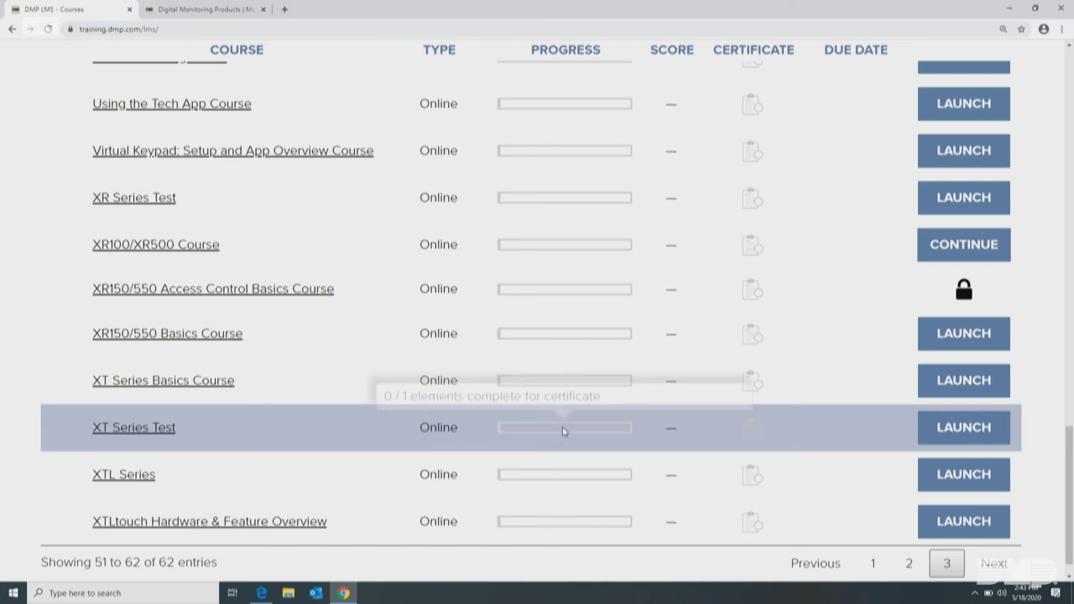
mouse_move(281, 301)
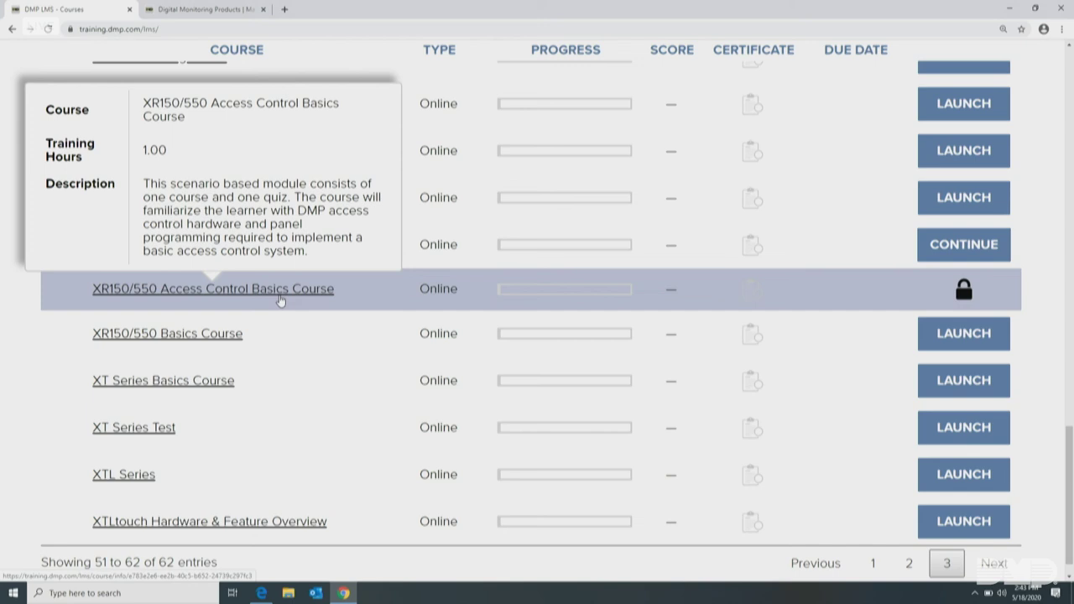
mouse_move(205, 340)
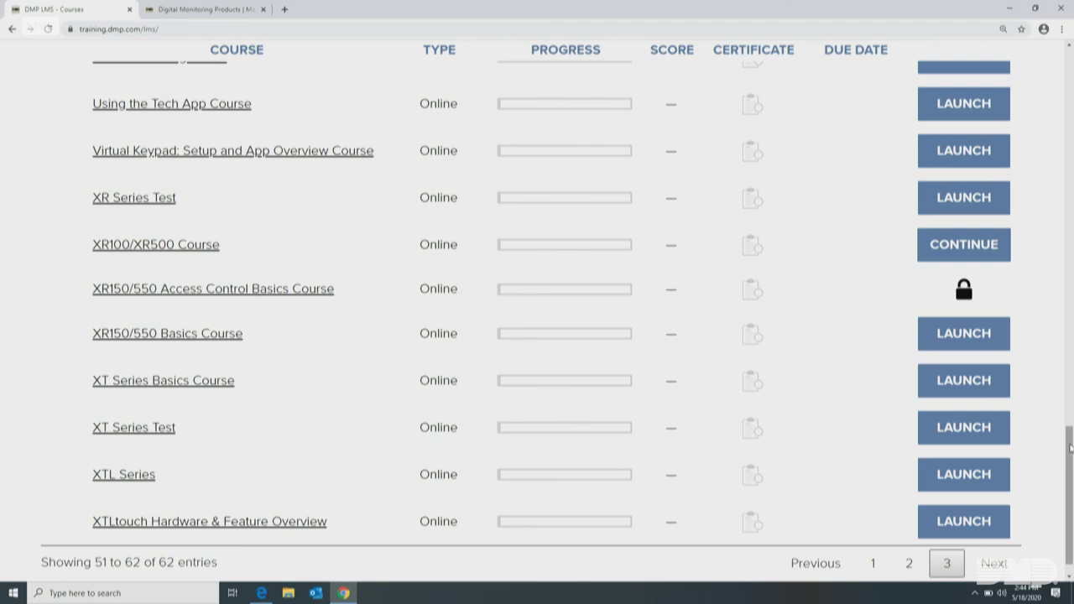
drag(1071, 451, 1071, 51)
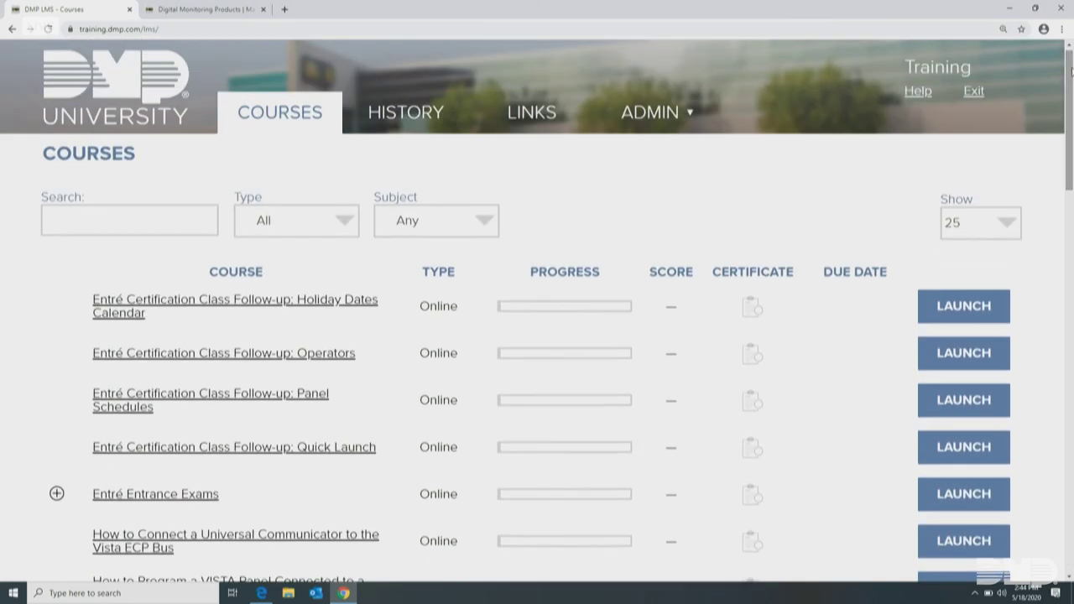